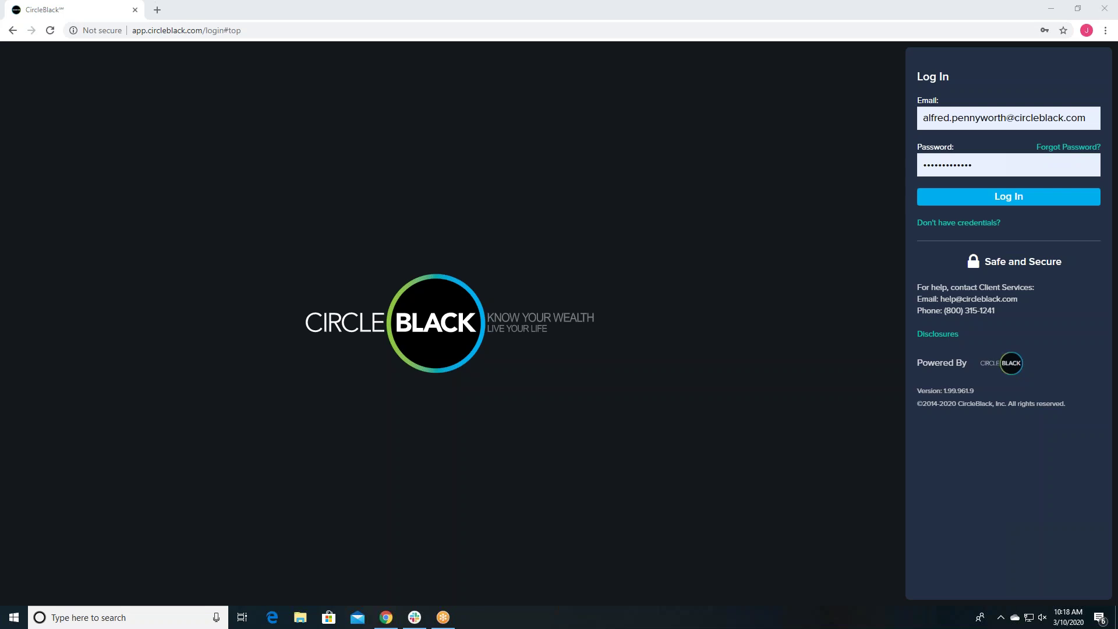
Step: Check the page for resending the password setup email to users without credentials, and return to the login page
left_click(959, 223)
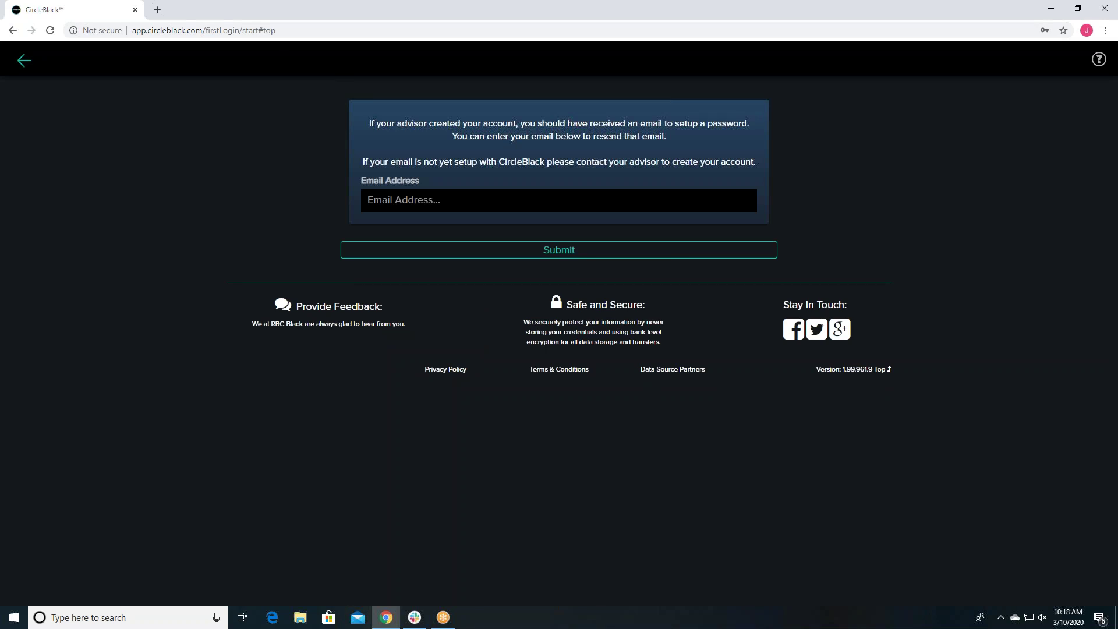
left_click(524, 200)
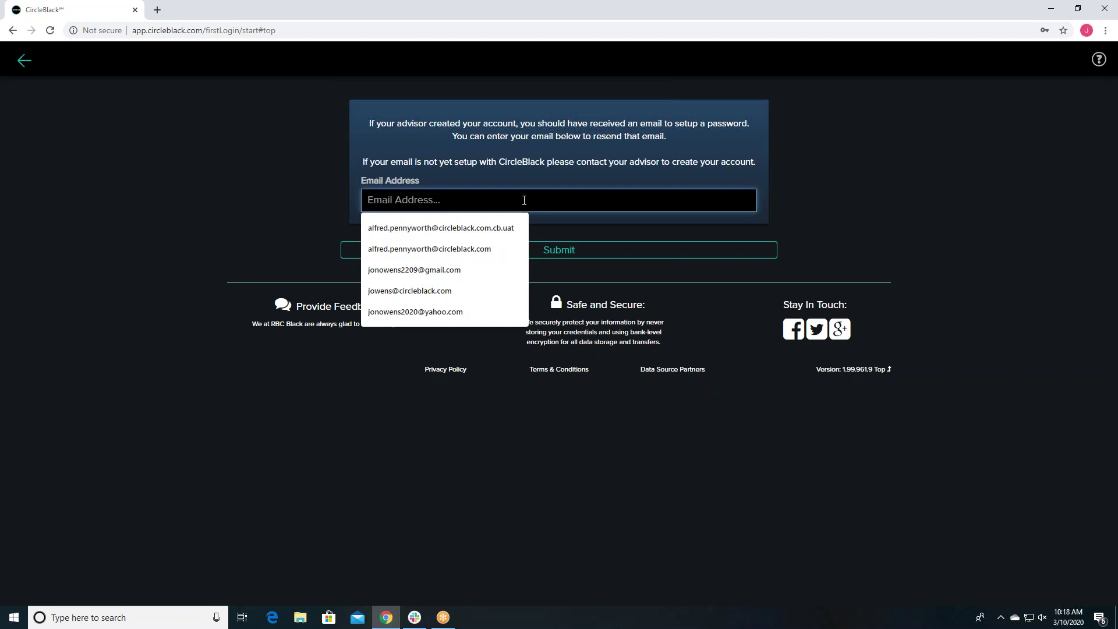
left_click(560, 161)
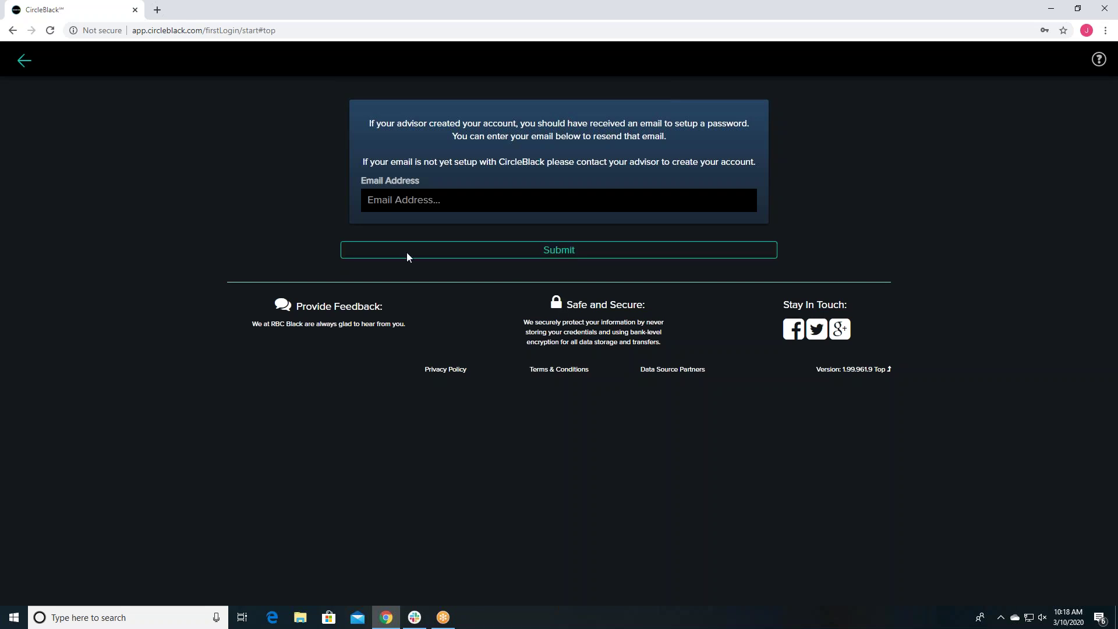
left_click(34, 63)
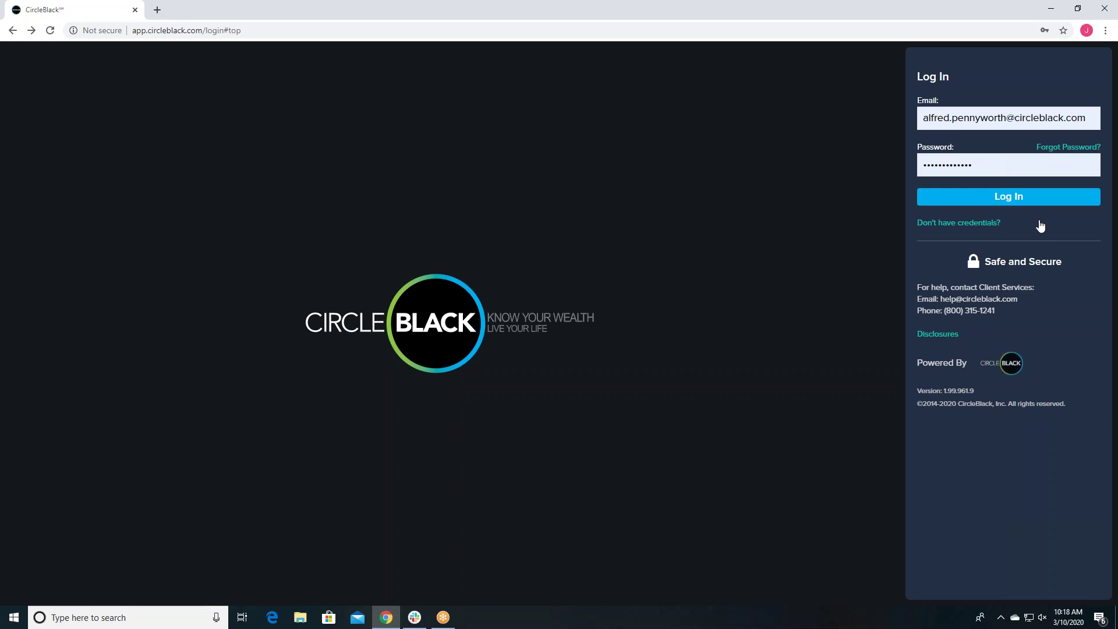
Step: Log in with the saved credentials and dismiss the Account Issues notice
left_click(1008, 198)
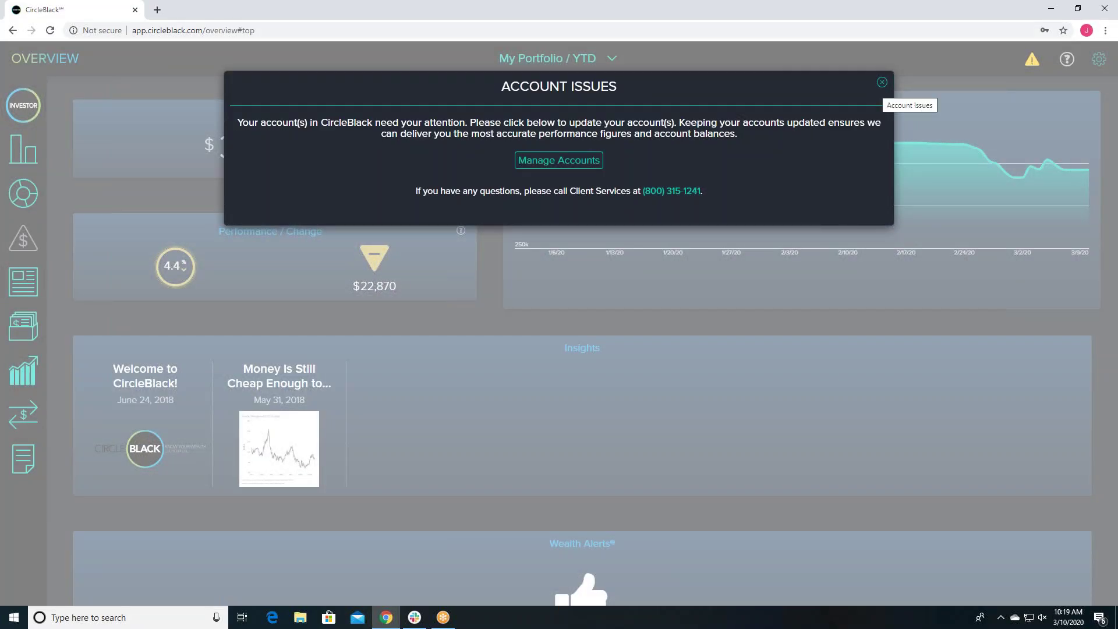
left_click(882, 82)
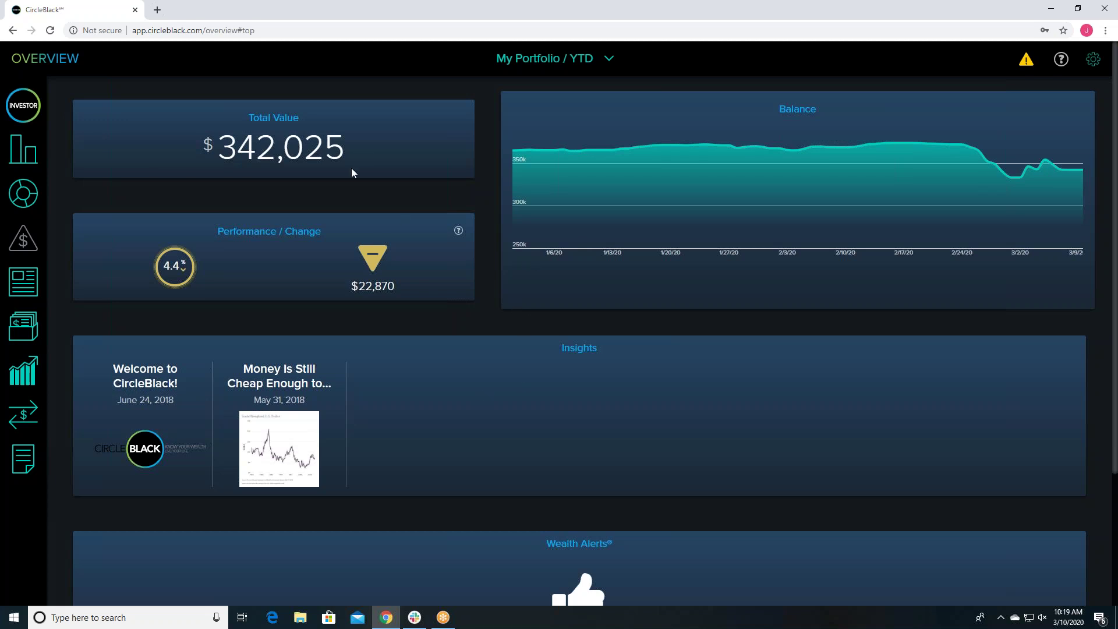
Step: Examine the portfolio's Total Value, Performance / Change and Balance chart on the overview
left_click_drag(345, 143, 207, 140)
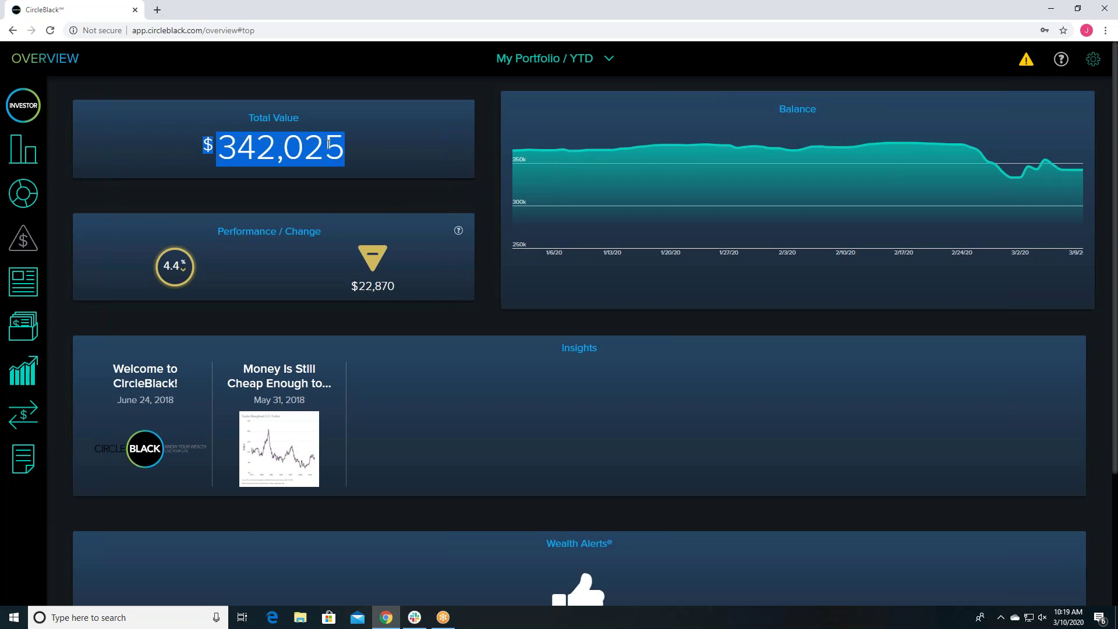
left_click(330, 204)
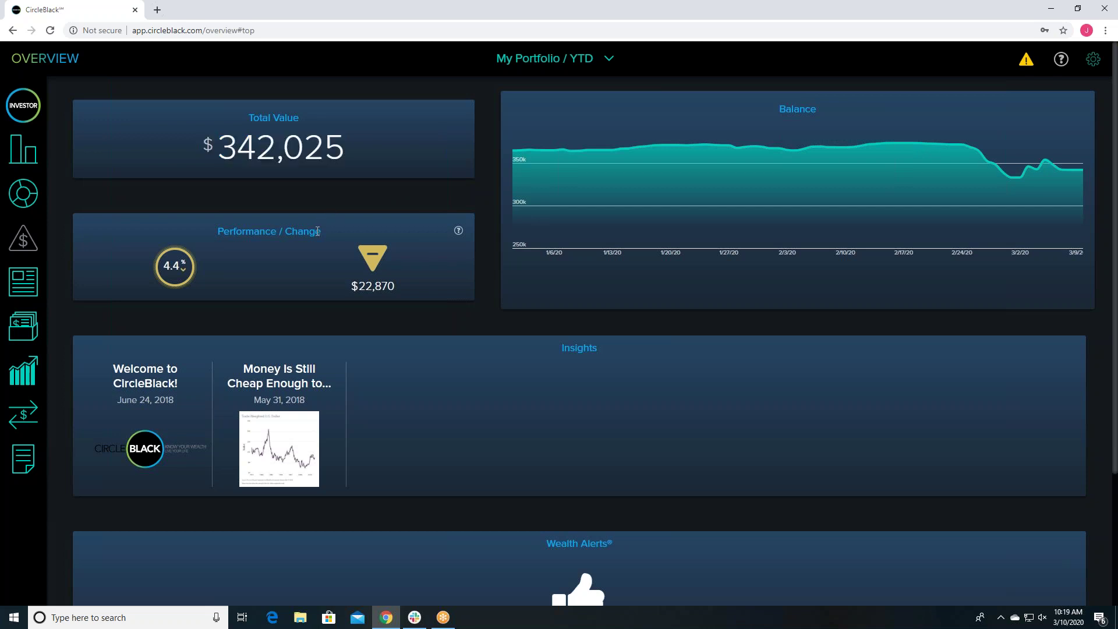
left_click_drag(322, 233, 219, 239)
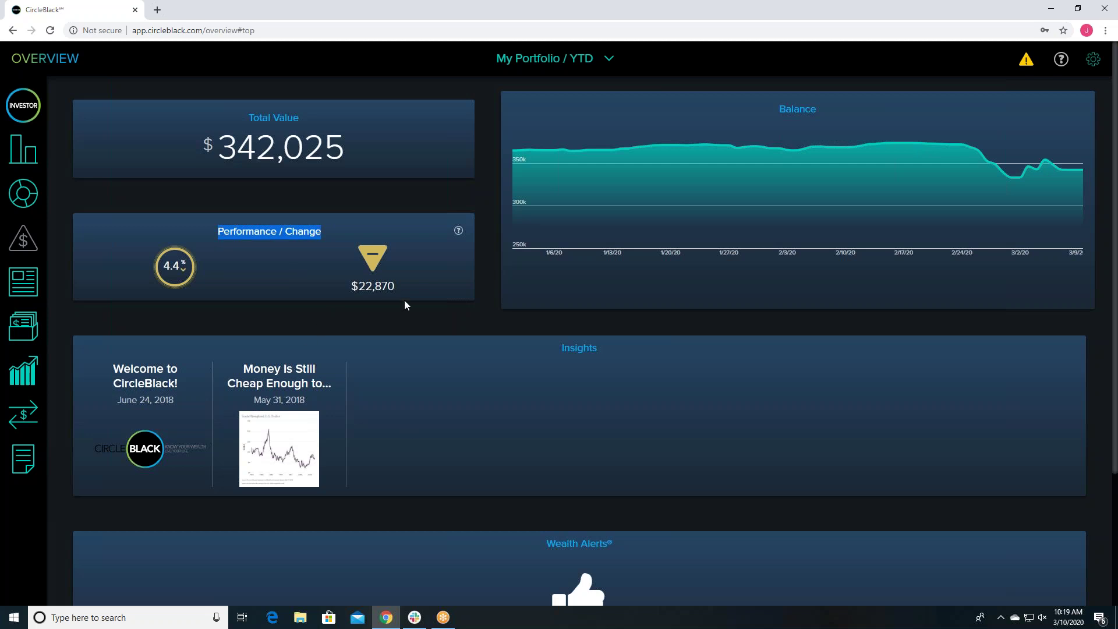
left_click(428, 313)
mouse_move(822, 175)
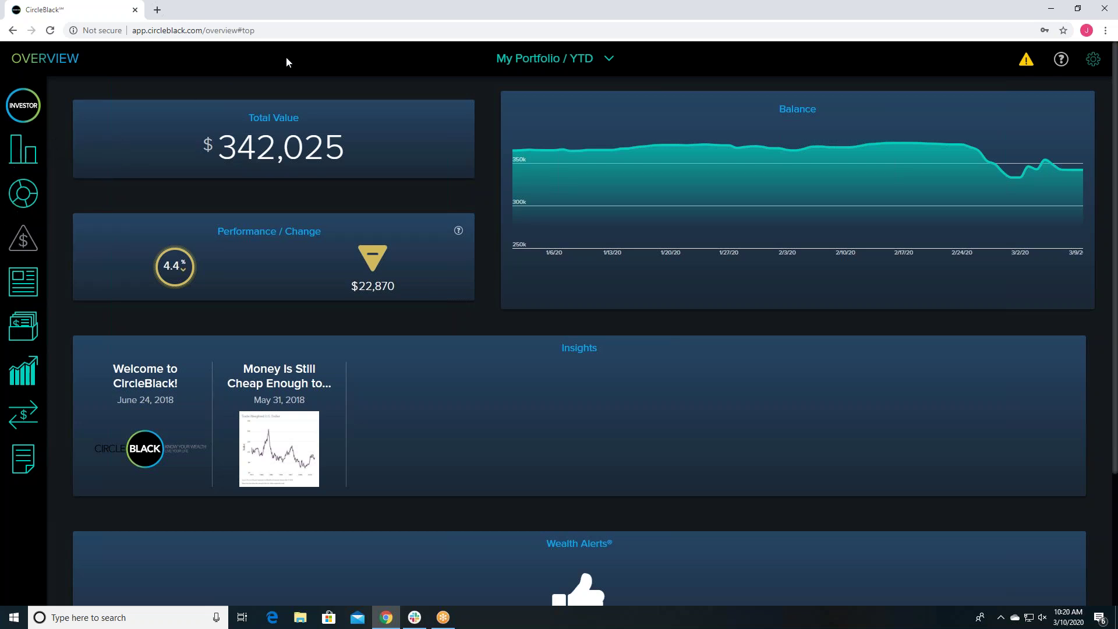
Step: Limit the overview to the JOINT account with a 1W time period, dismissing the incoming chat notifications
left_click(557, 67)
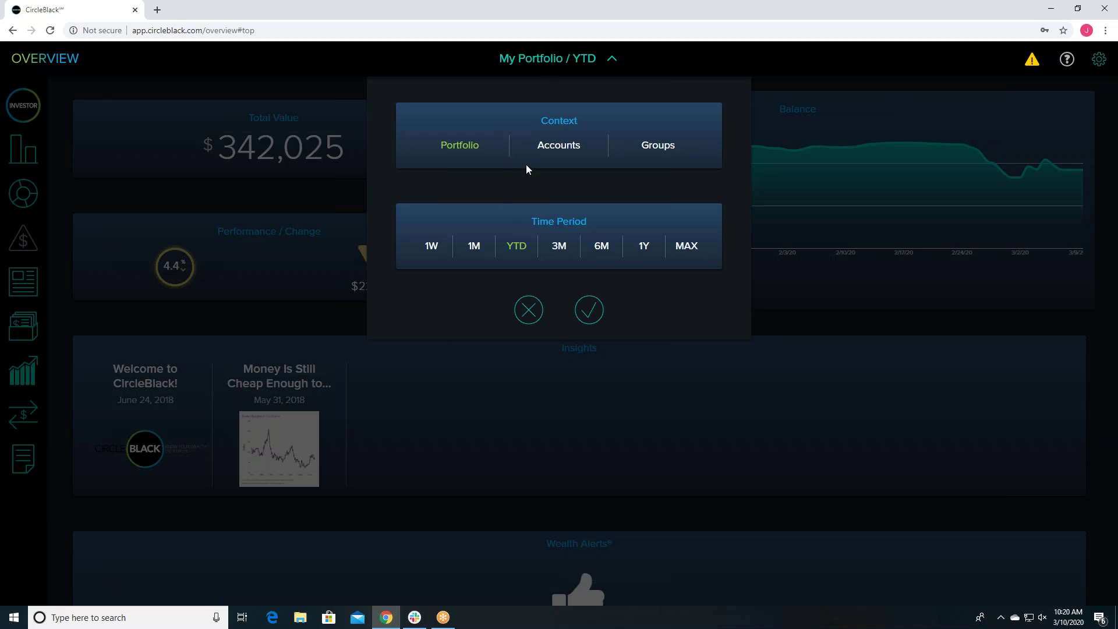
left_click(555, 150)
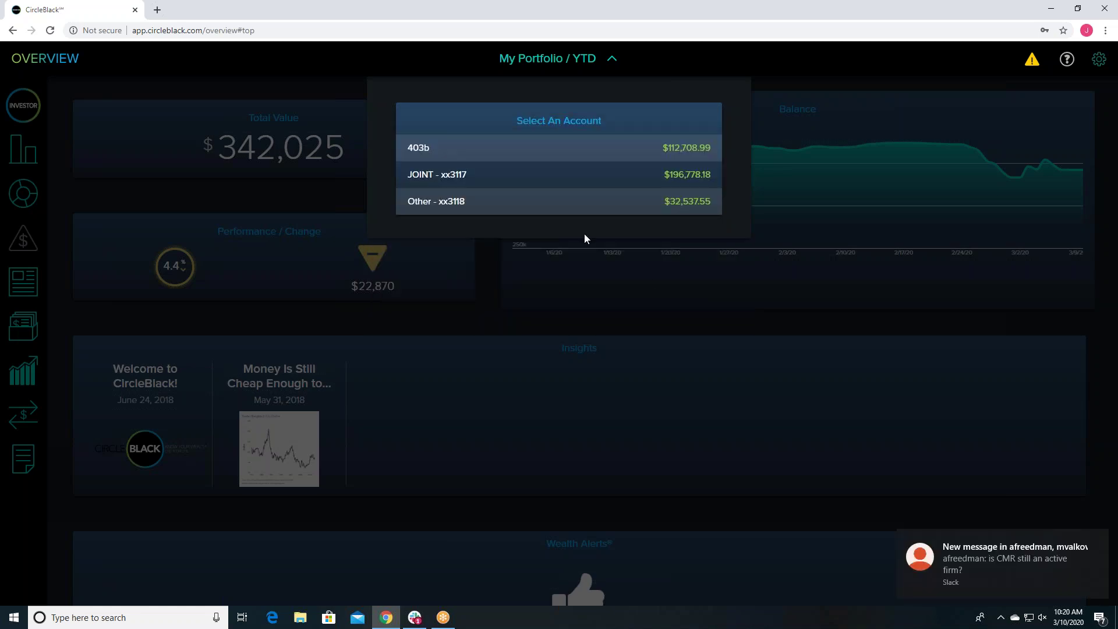
left_click(1098, 543)
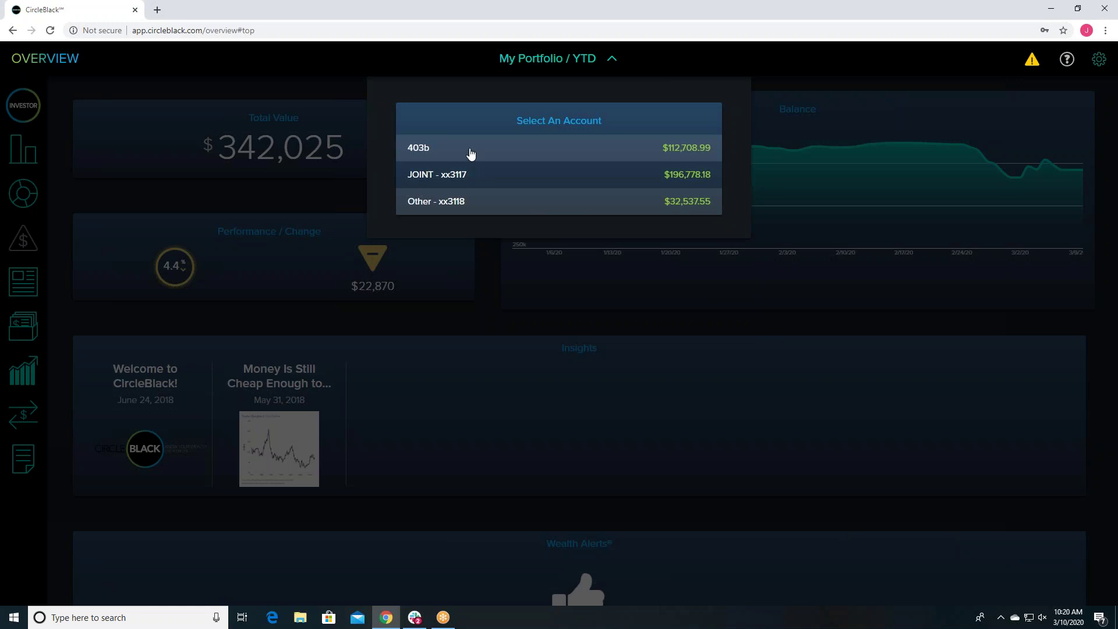
left_click(1099, 530)
left_click(483, 178)
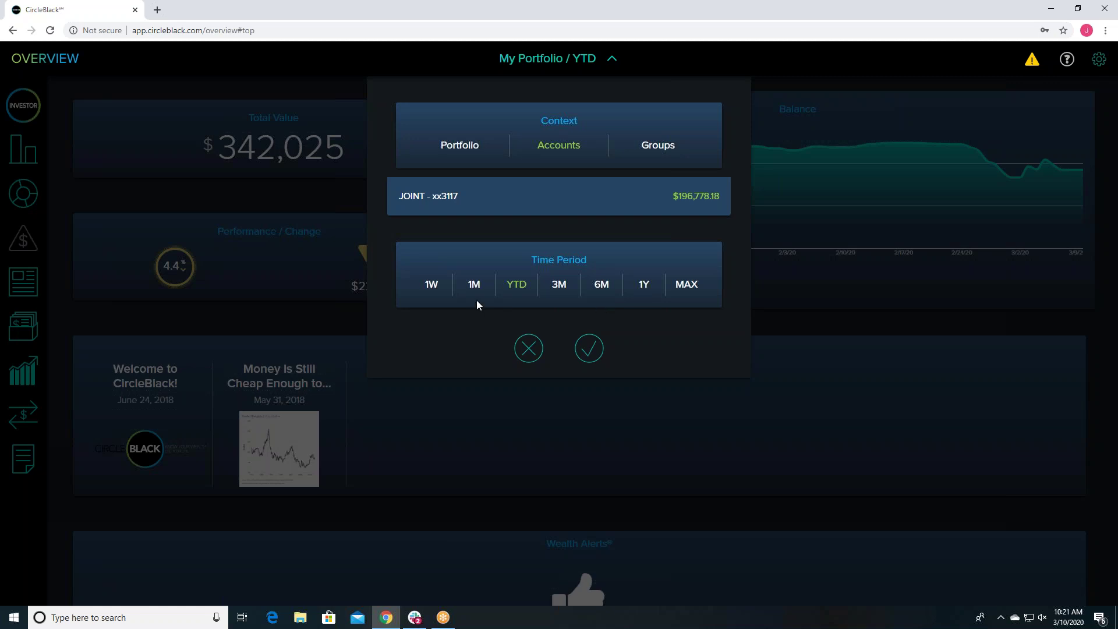
left_click(433, 290)
left_click(590, 350)
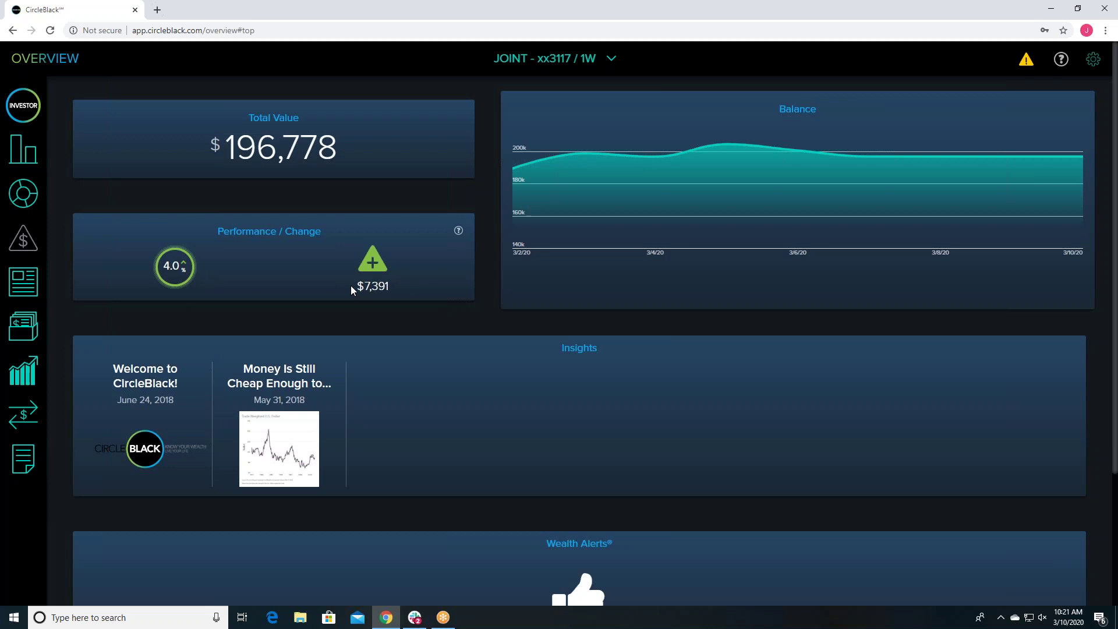
Step: Inspect the first point on the joint account's Balance chart and set the overview context back to Portfolio
mouse_move(534, 167)
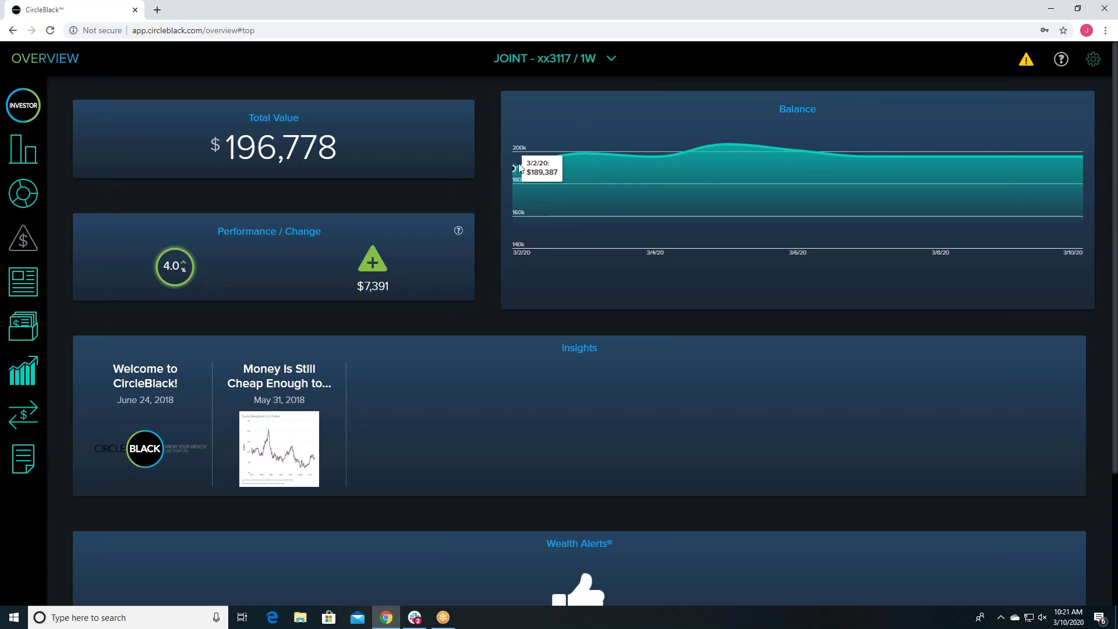
left_click(572, 63)
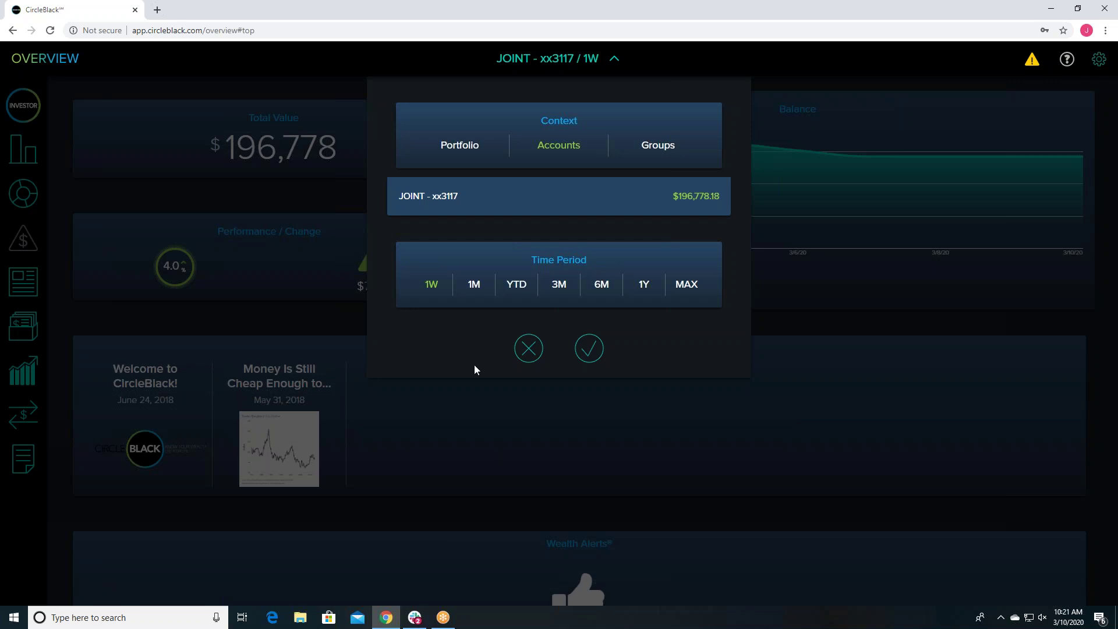
left_click(529, 348)
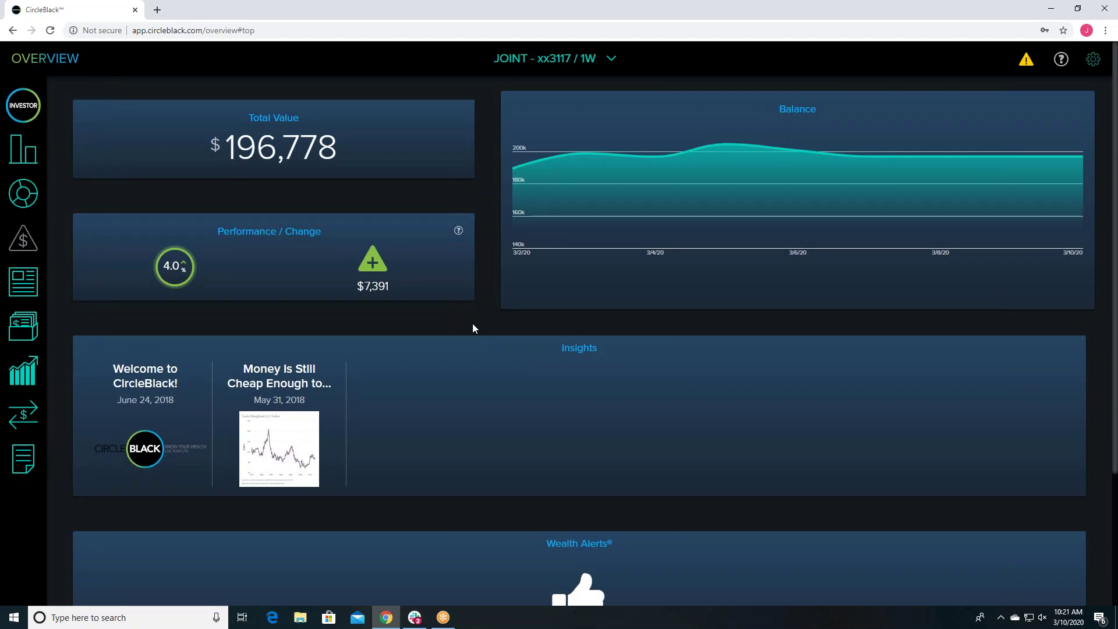
left_click(567, 68)
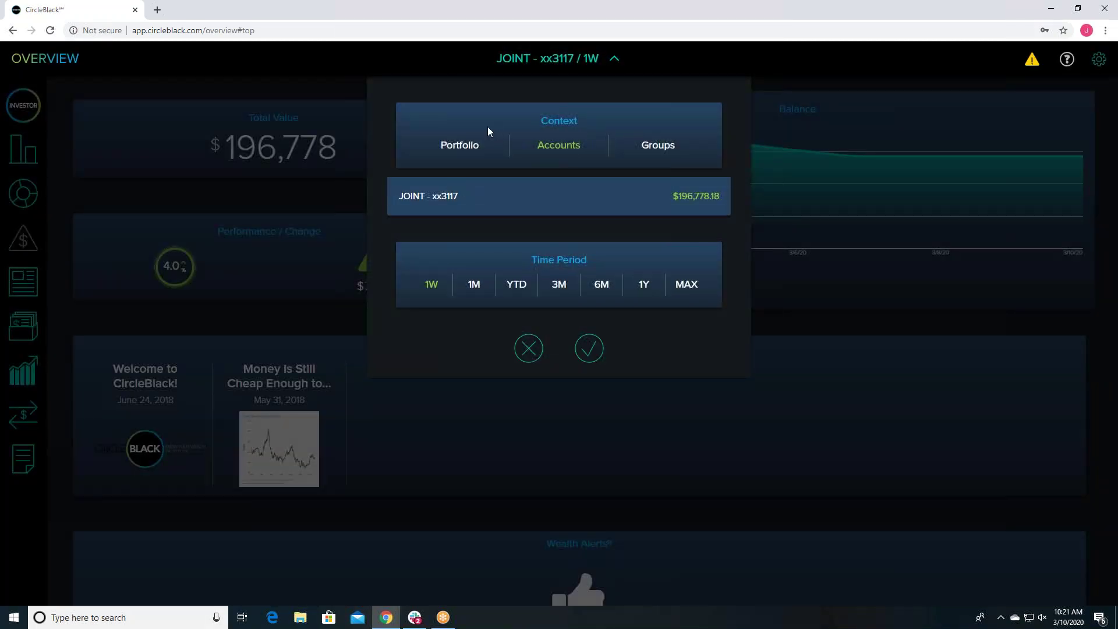
left_click(459, 146)
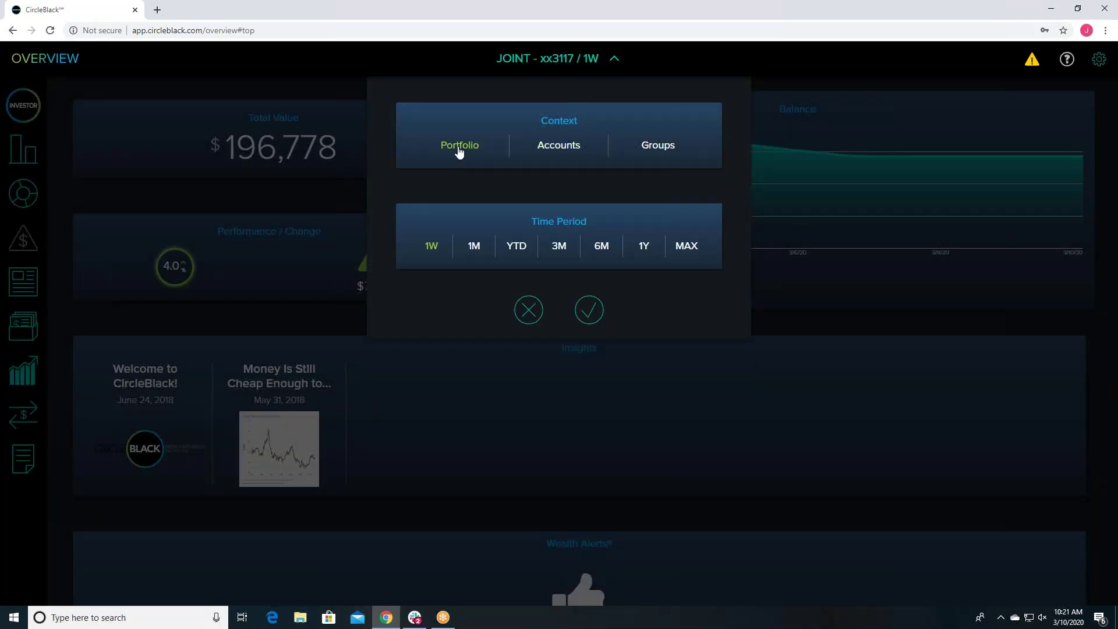
left_click(589, 314)
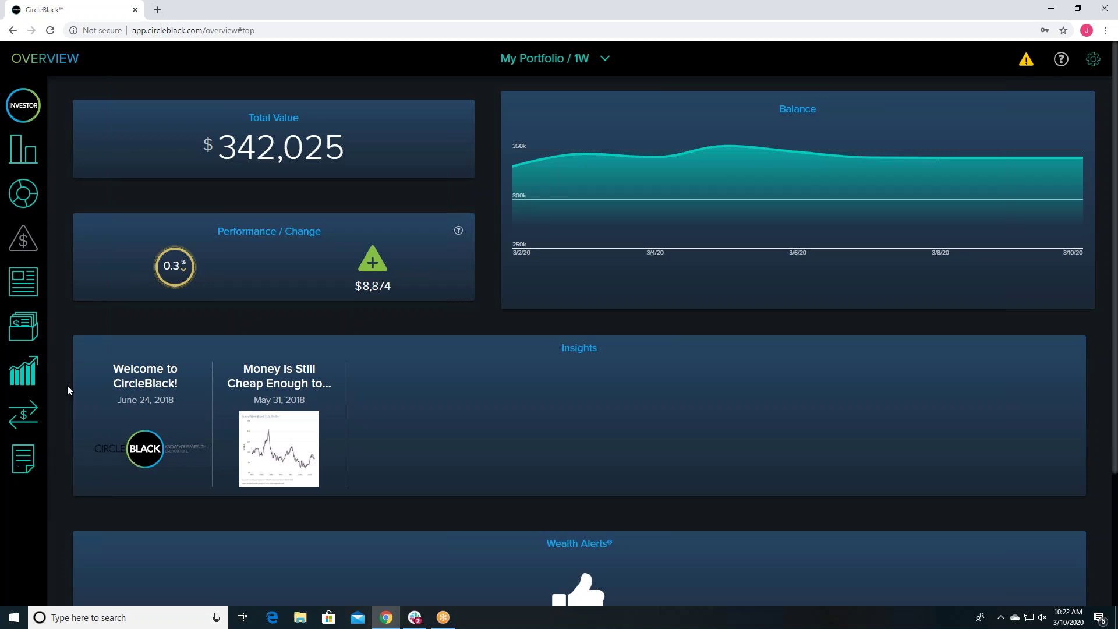
Step: View the portfolio's performance by time period, and show its exposure by Stock Sector
left_click(31, 152)
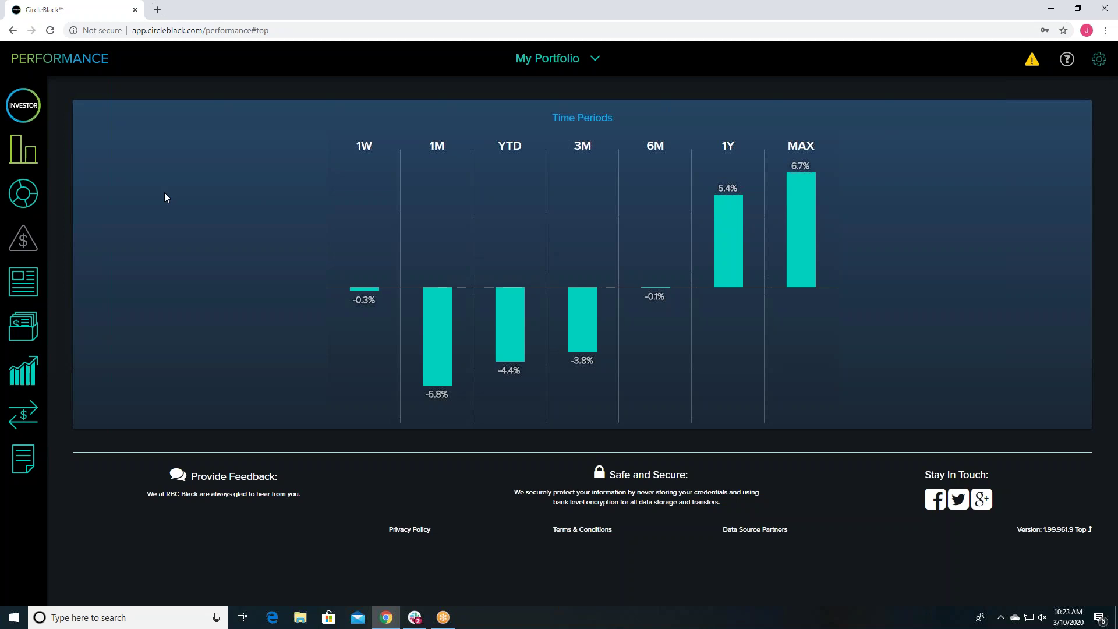
left_click(24, 198)
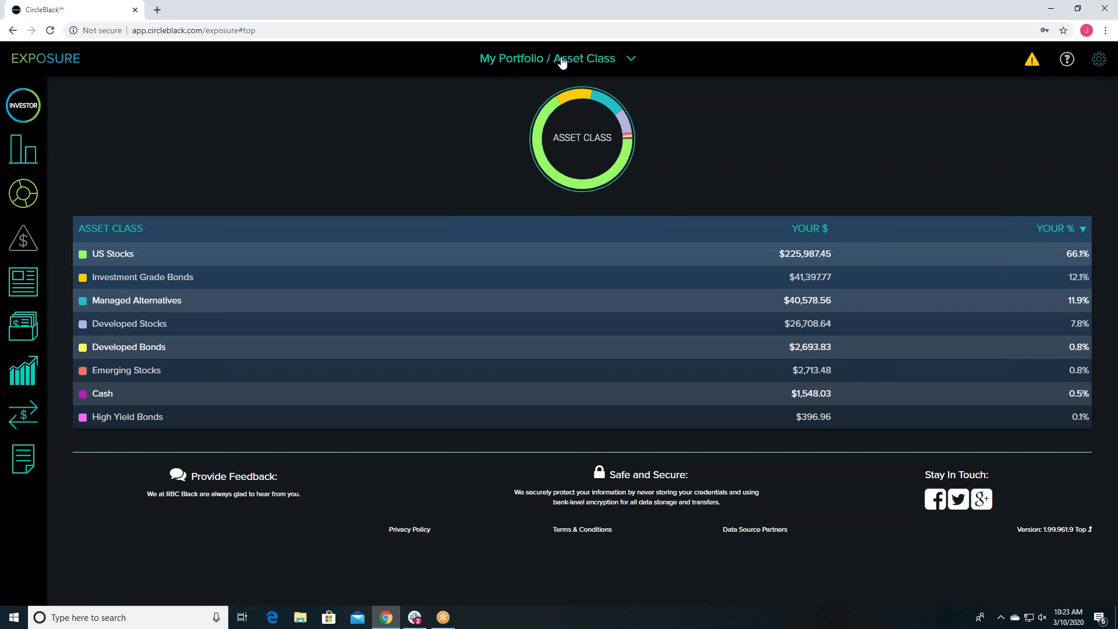
left_click(608, 68)
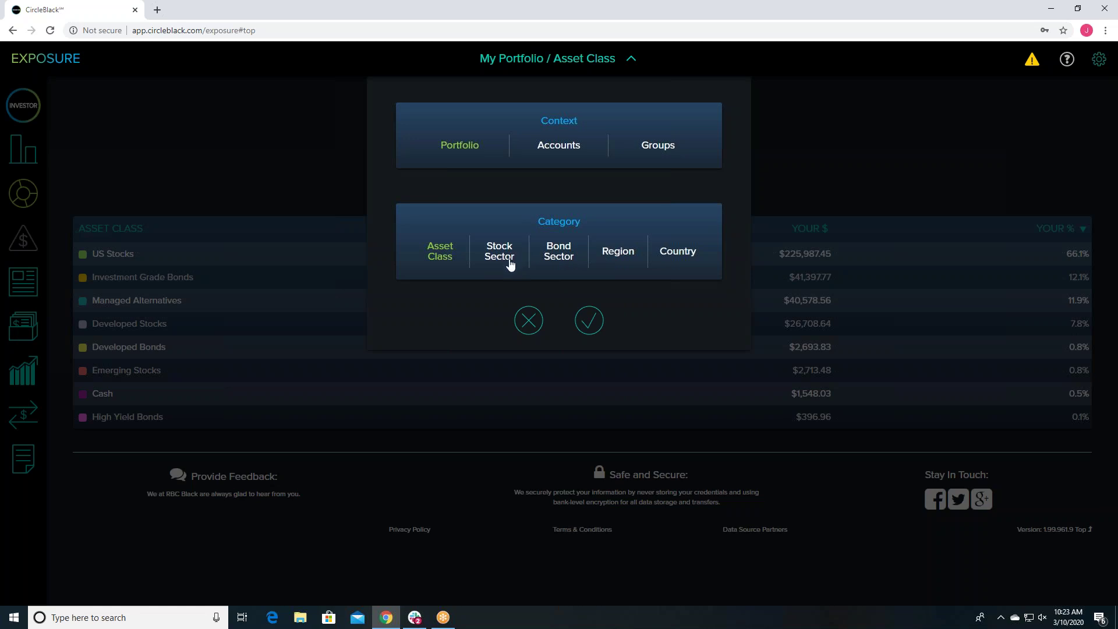
left_click(590, 320)
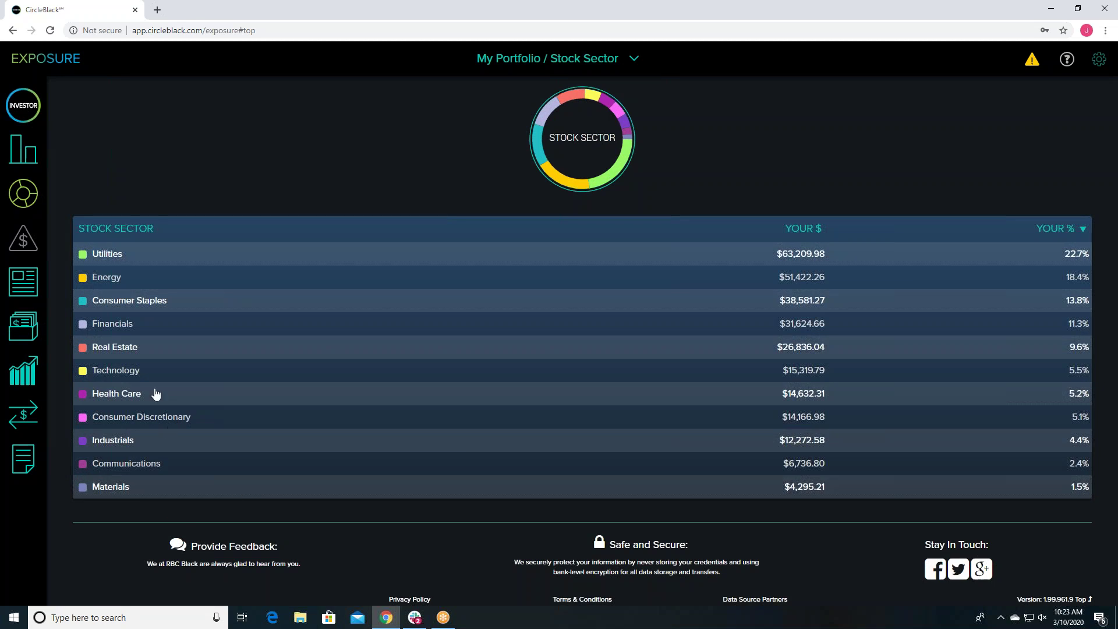
Step: Examine the holdings behind the Technology sector, return to the sector list, and check the available exposure categories
left_click(119, 371)
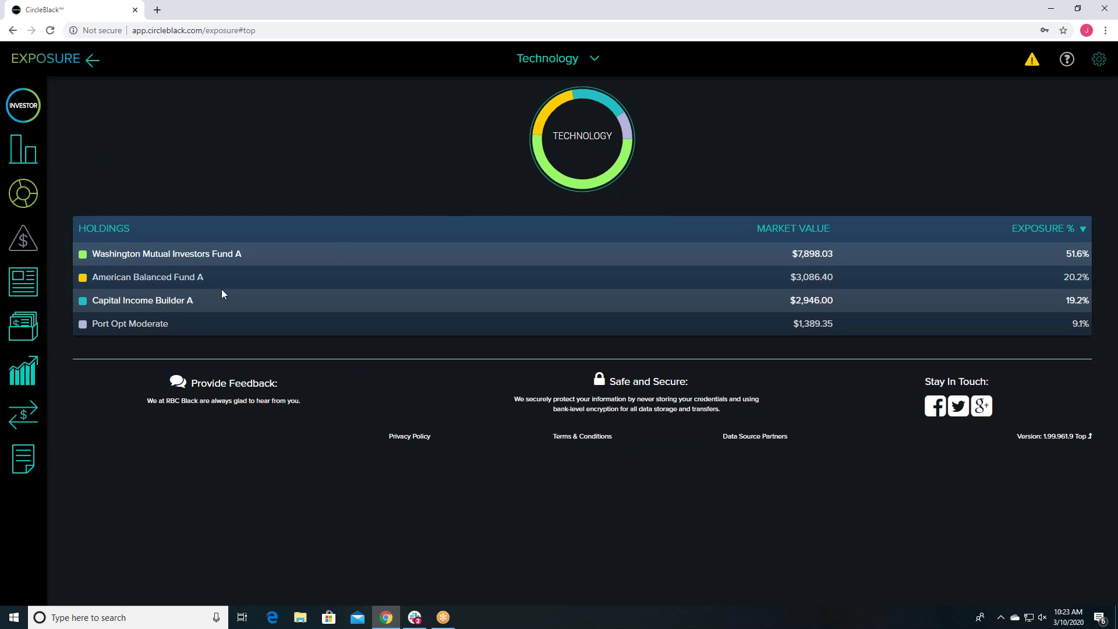
left_click(25, 198)
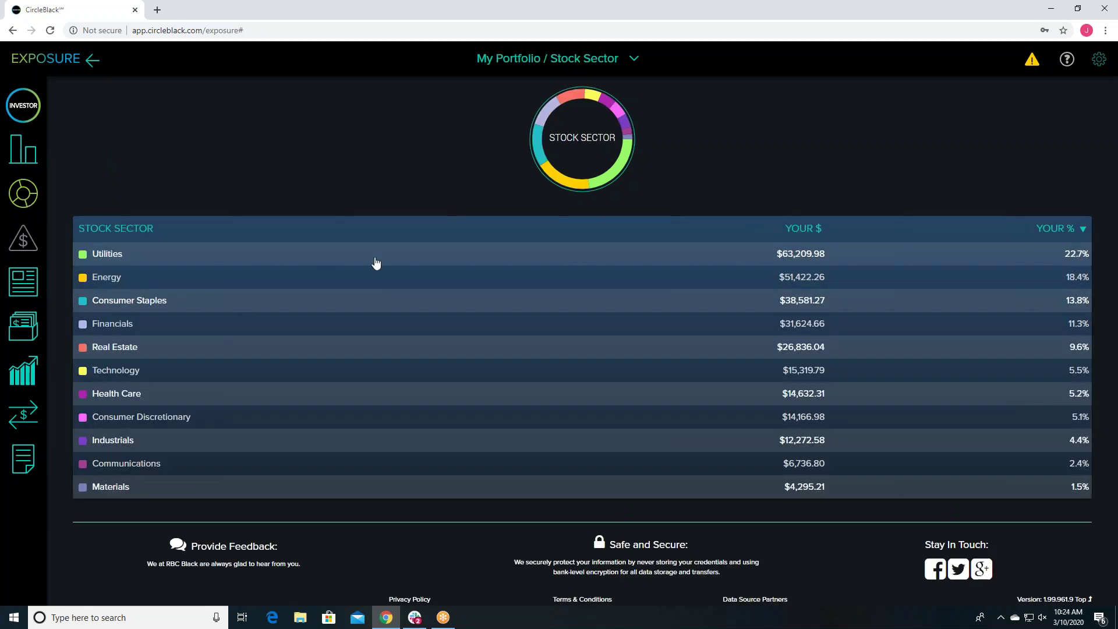
left_click(499, 64)
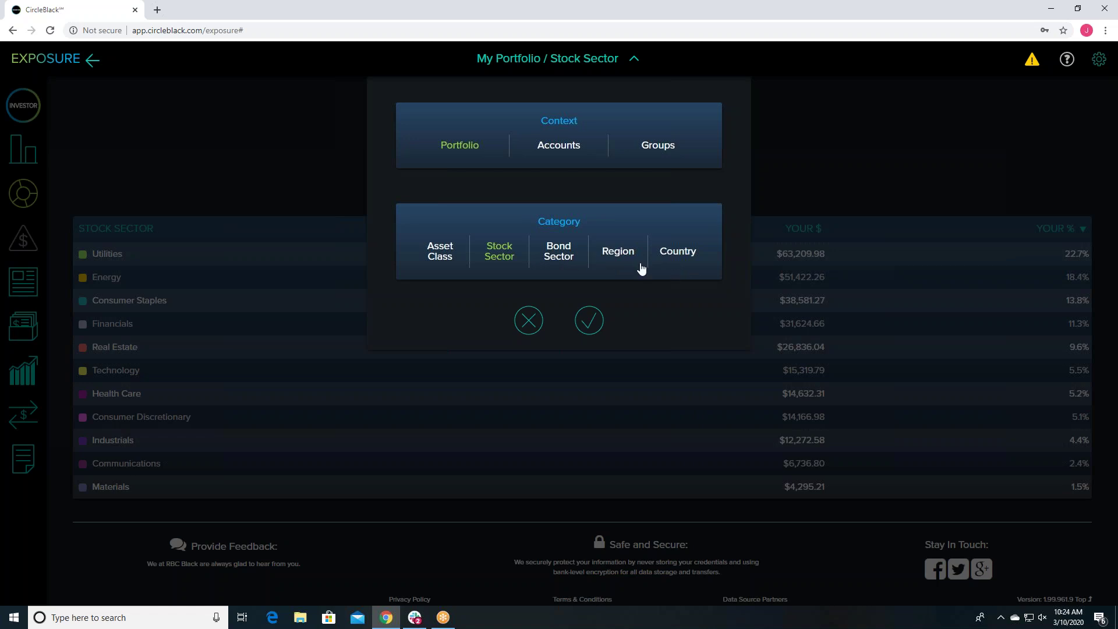
left_click(517, 319)
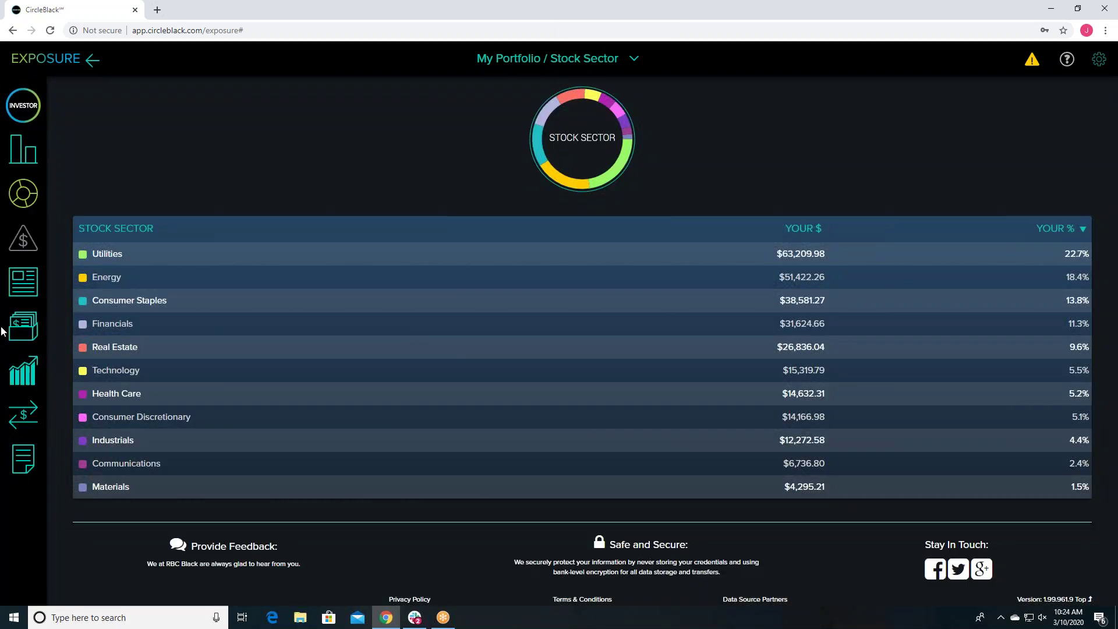
Step: Read the "Welcome to CircleBlack!" article in Insights and return to the article list
left_click(17, 283)
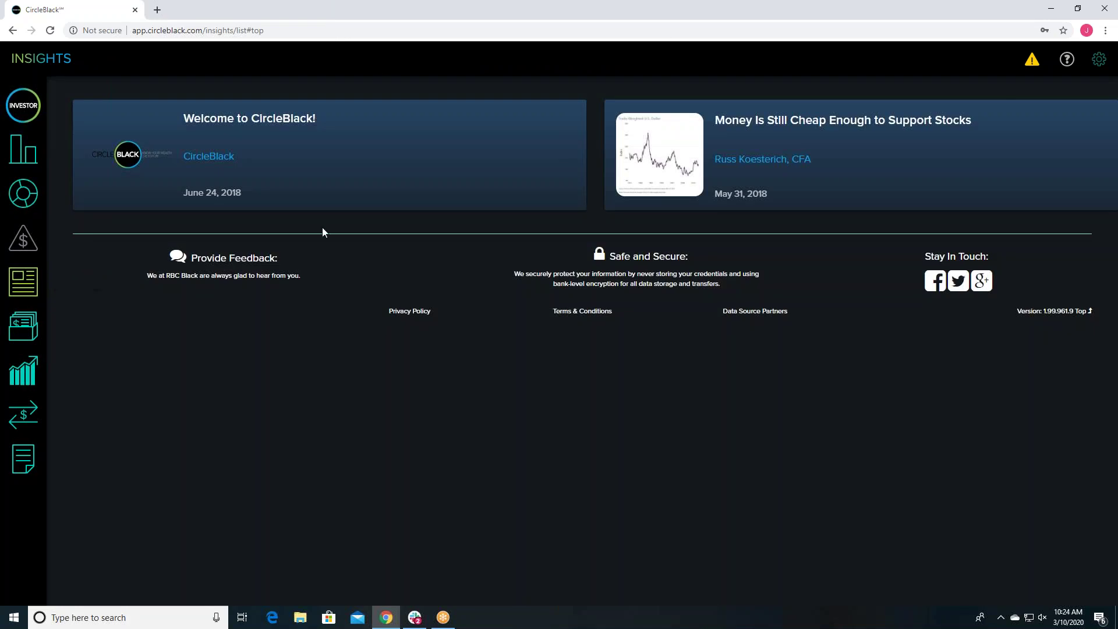
left_click(251, 162)
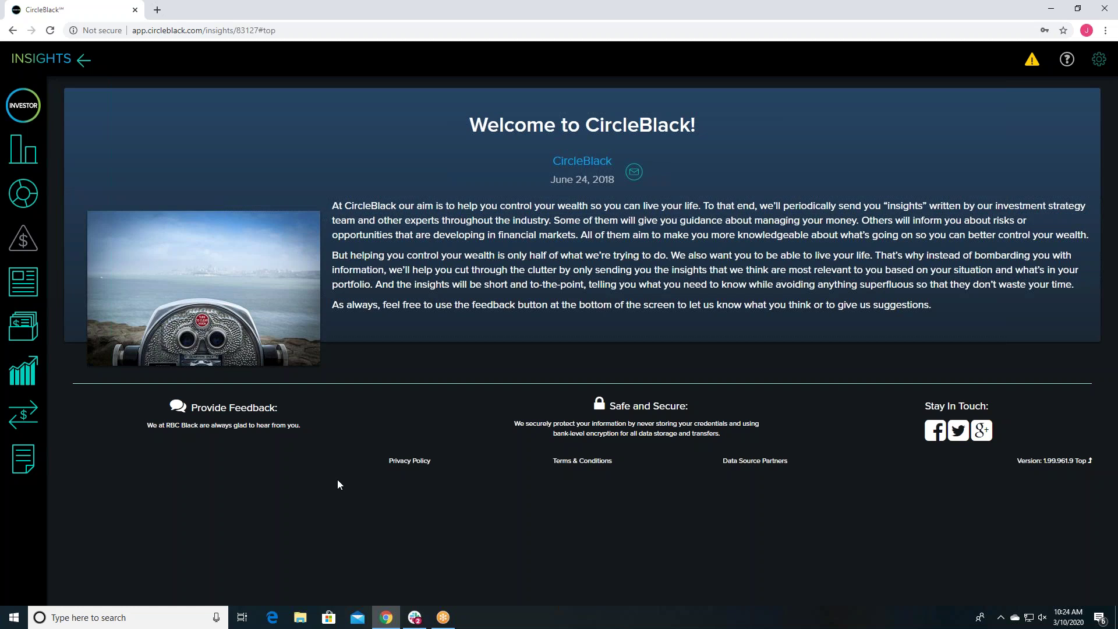
left_click(22, 282)
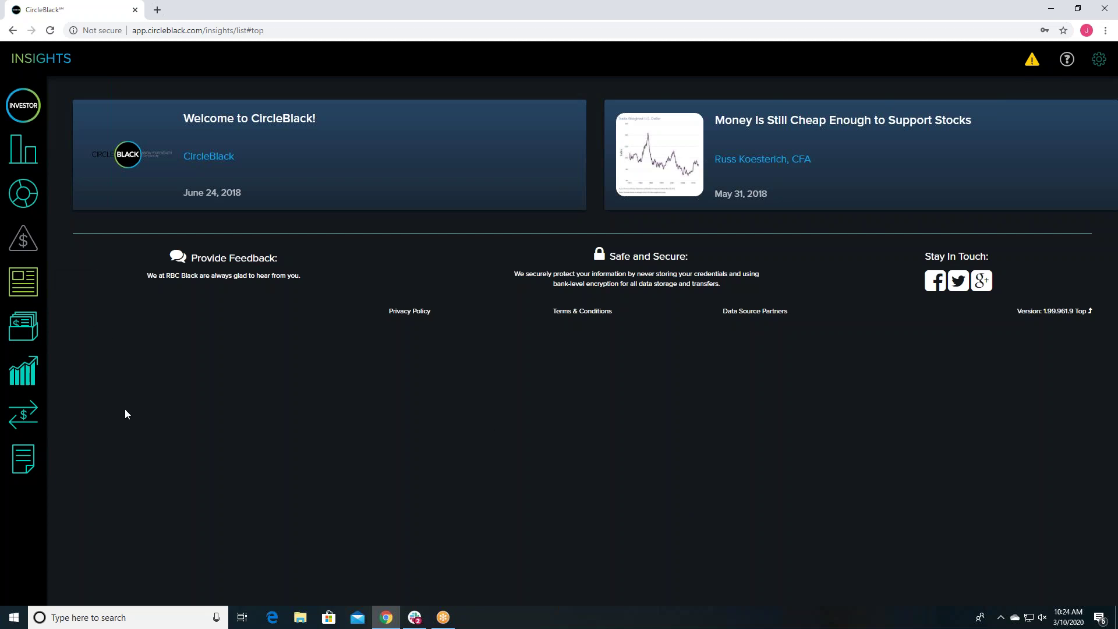
Step: View the account groups, and open the holdings list to check its available sort criteria
left_click(22, 330)
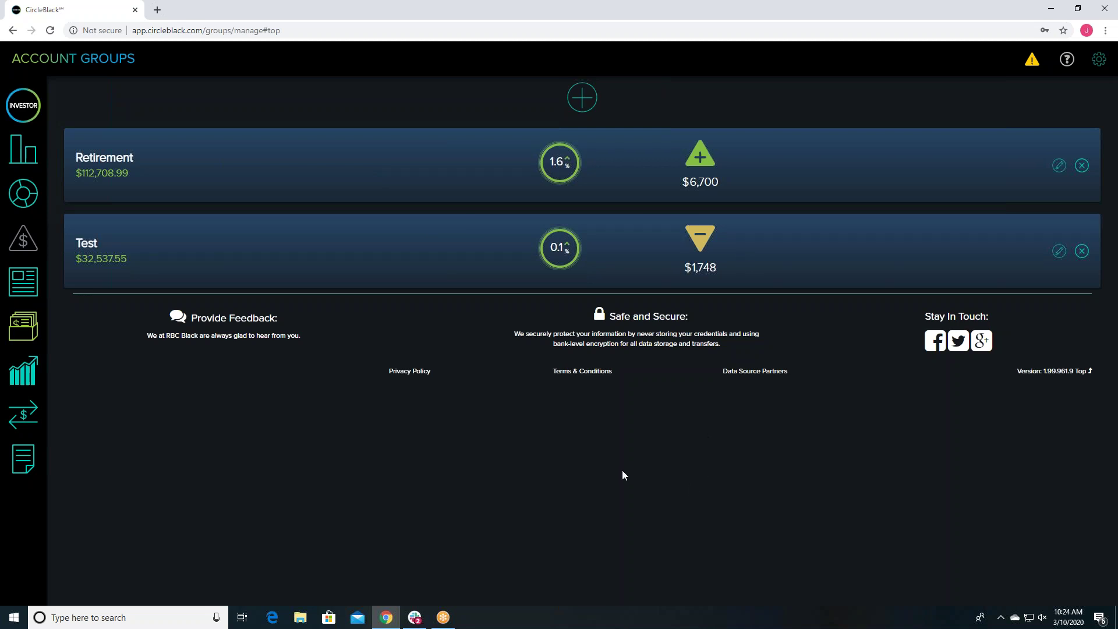
left_click(23, 372)
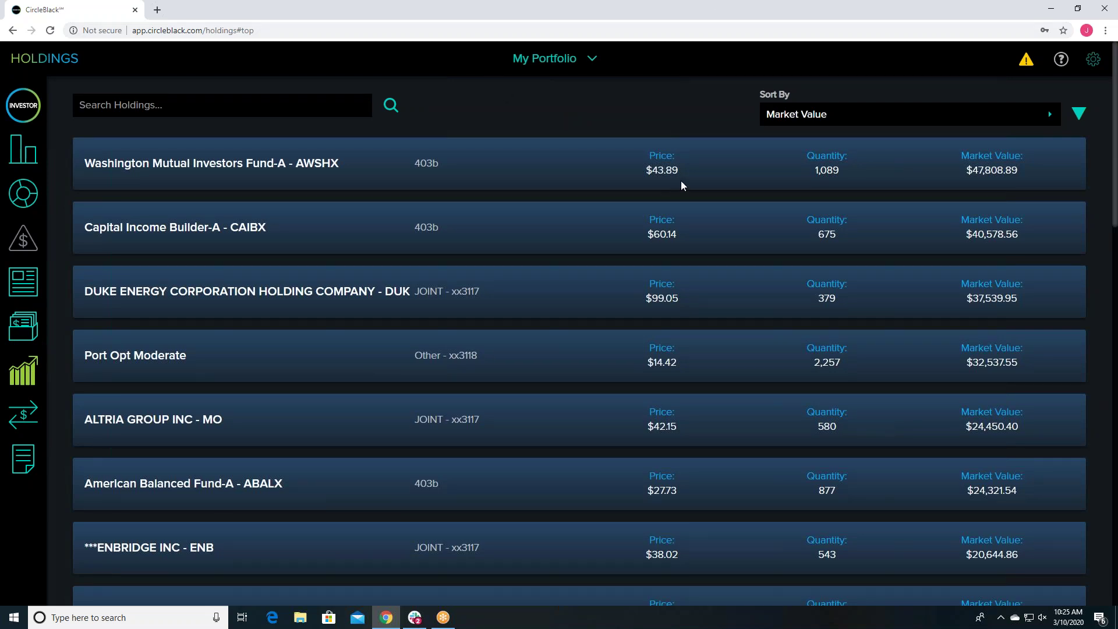
left_click(831, 114)
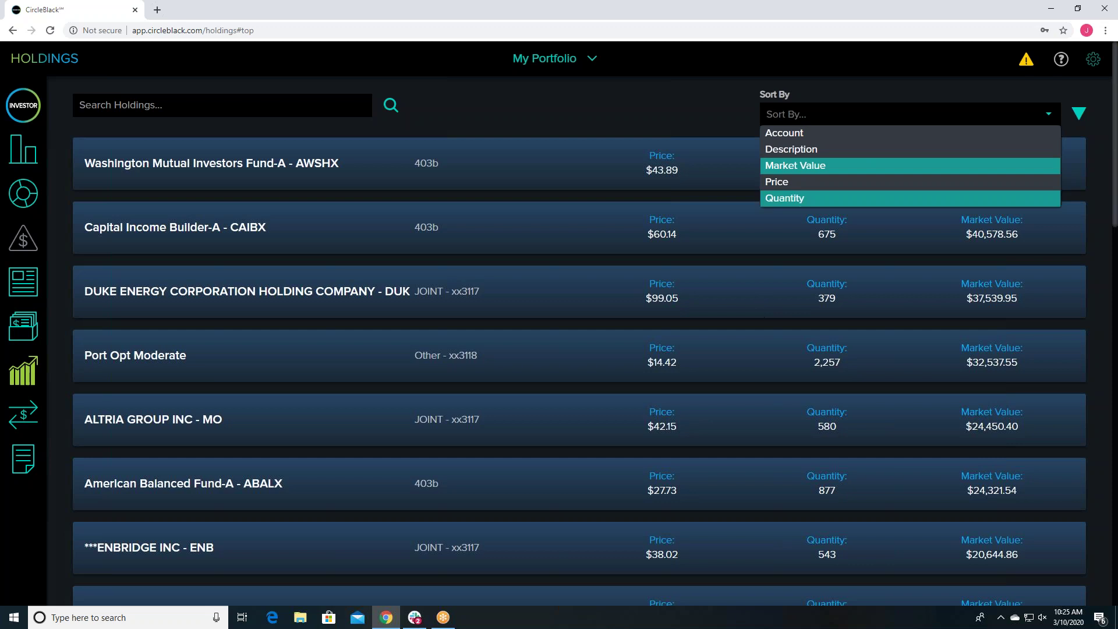
left_click(660, 120)
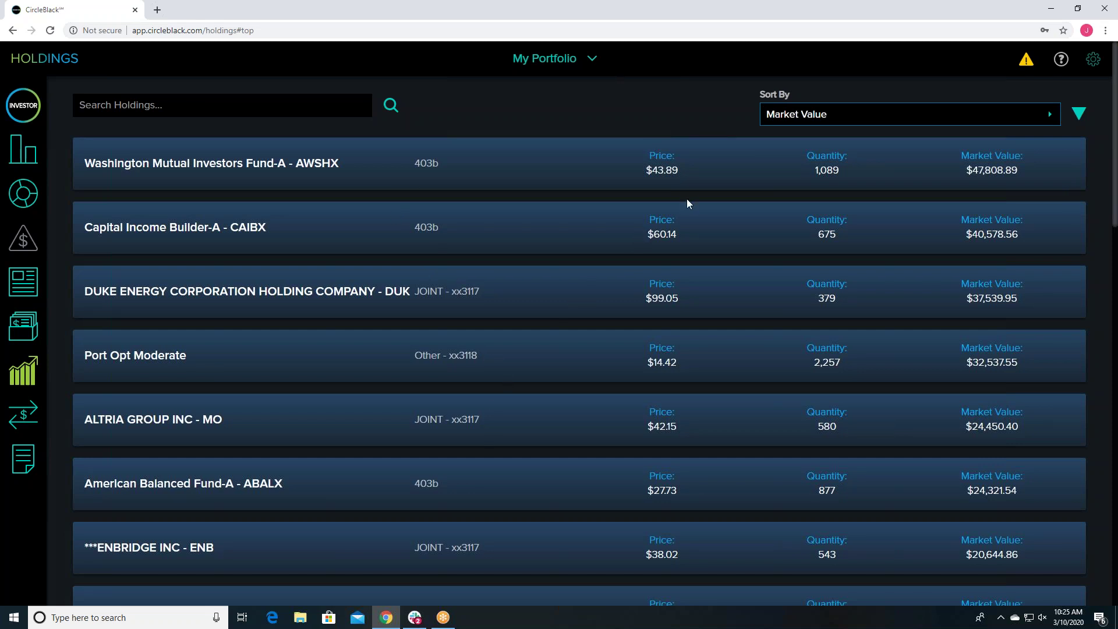
Step: Set the holdings context to the joint account and look through its list of holdings
left_click(593, 60)
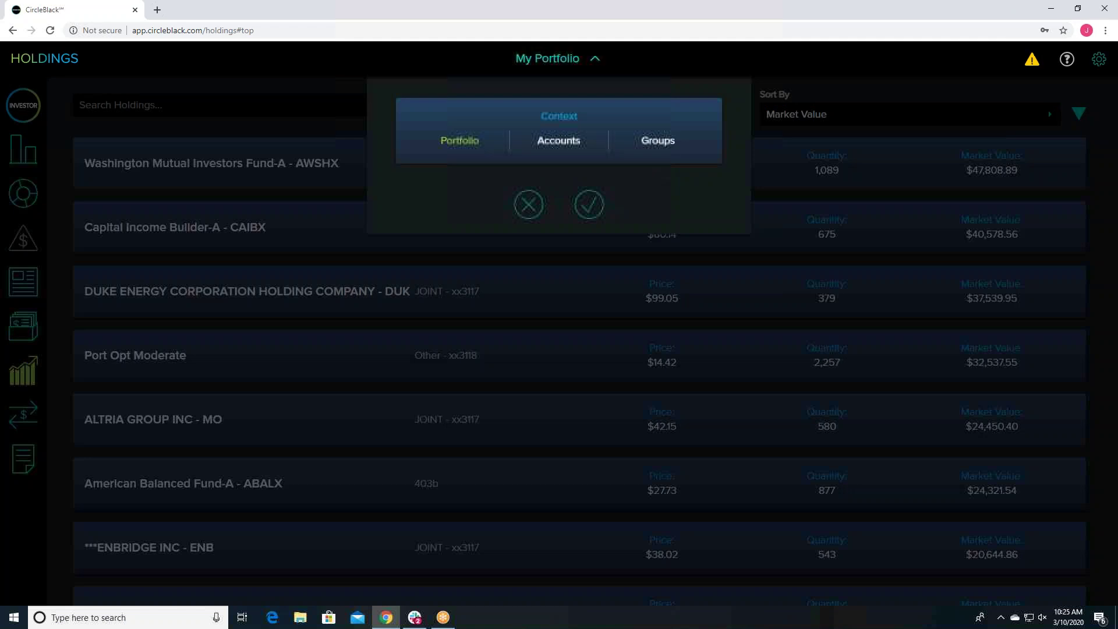
left_click(555, 147)
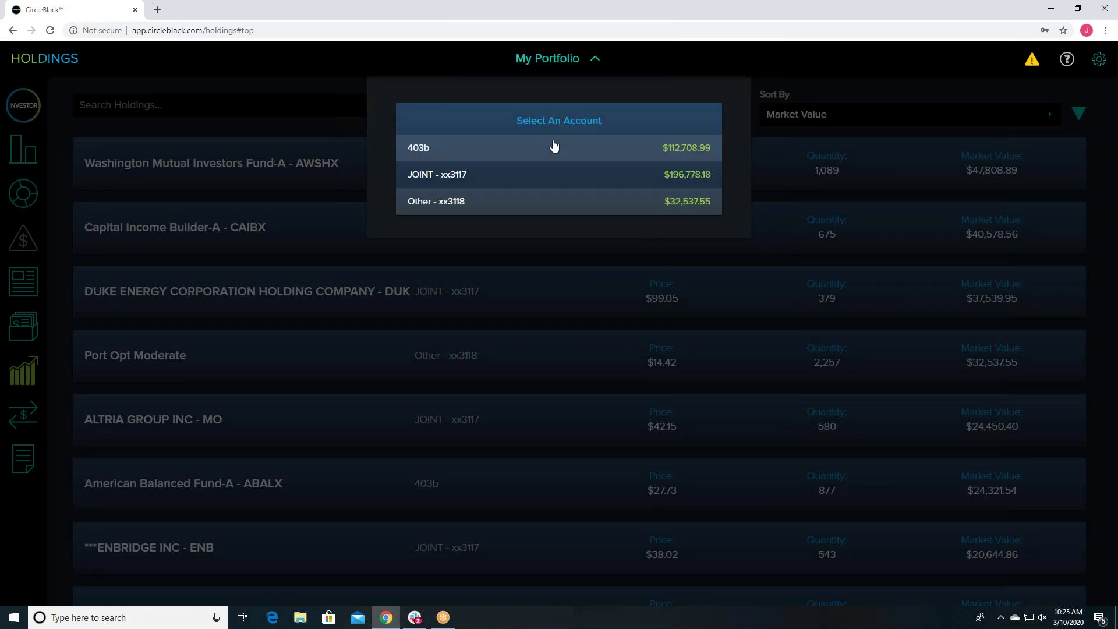
left_click(542, 178)
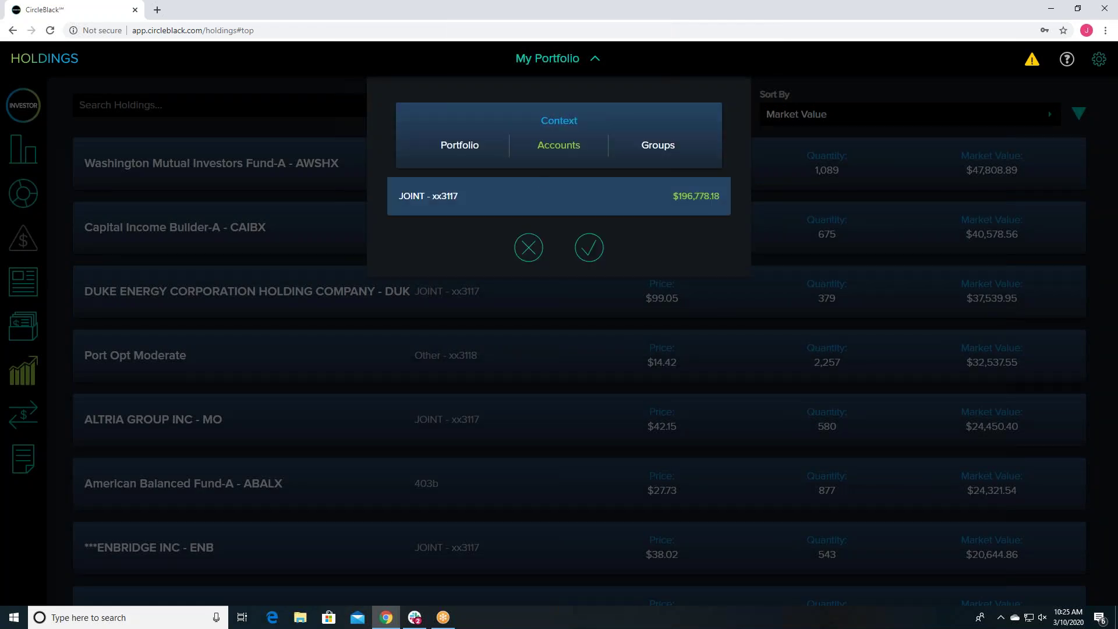
left_click(589, 248)
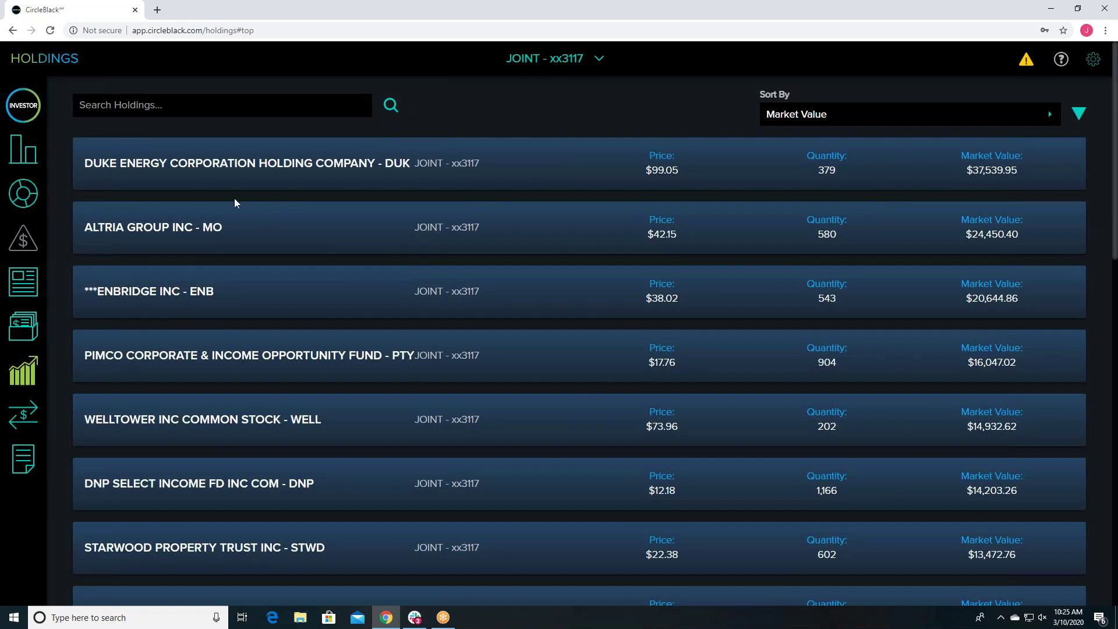
scroll(625, 285, "down", 4)
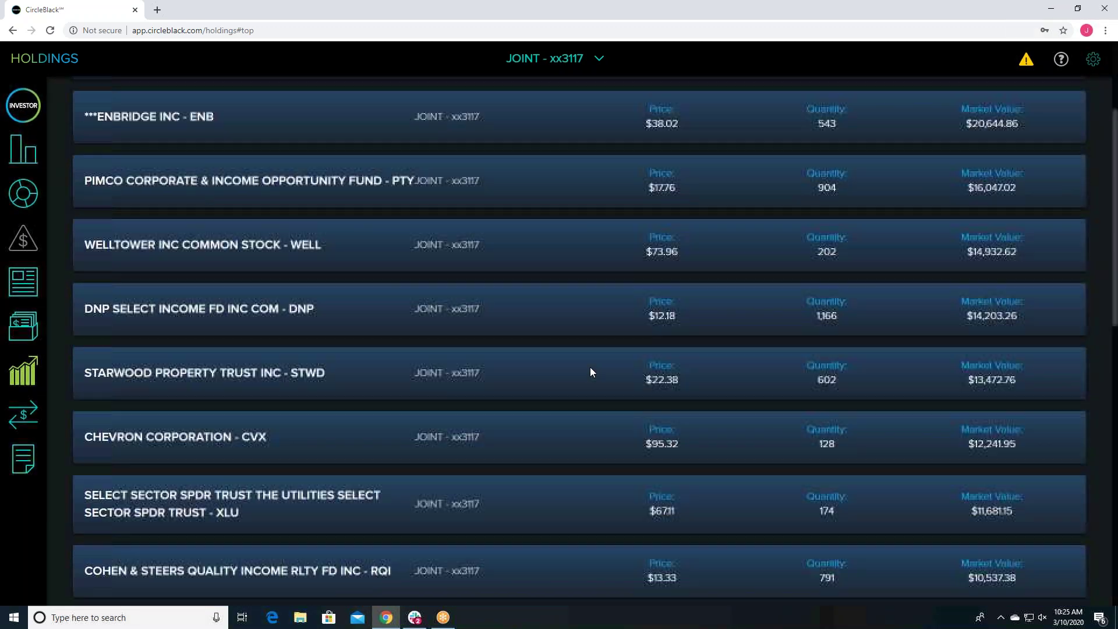
scroll(591, 372, "down", 1)
scroll(591, 371, "up", 5)
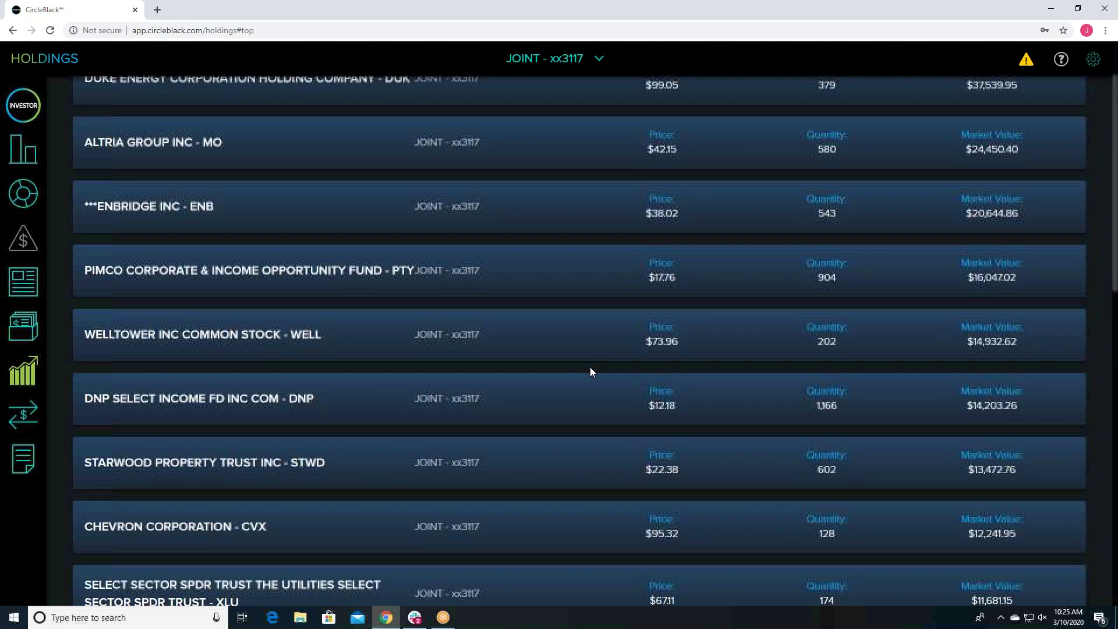
Step: View the joint account's transactions and open the document vault
left_click(23, 418)
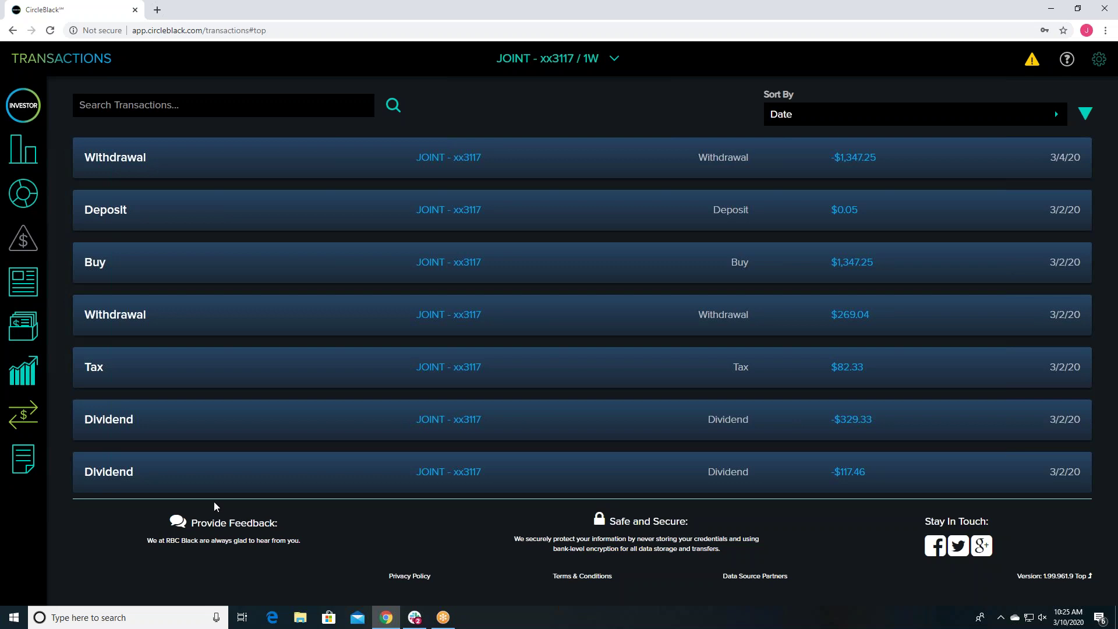
left_click(21, 464)
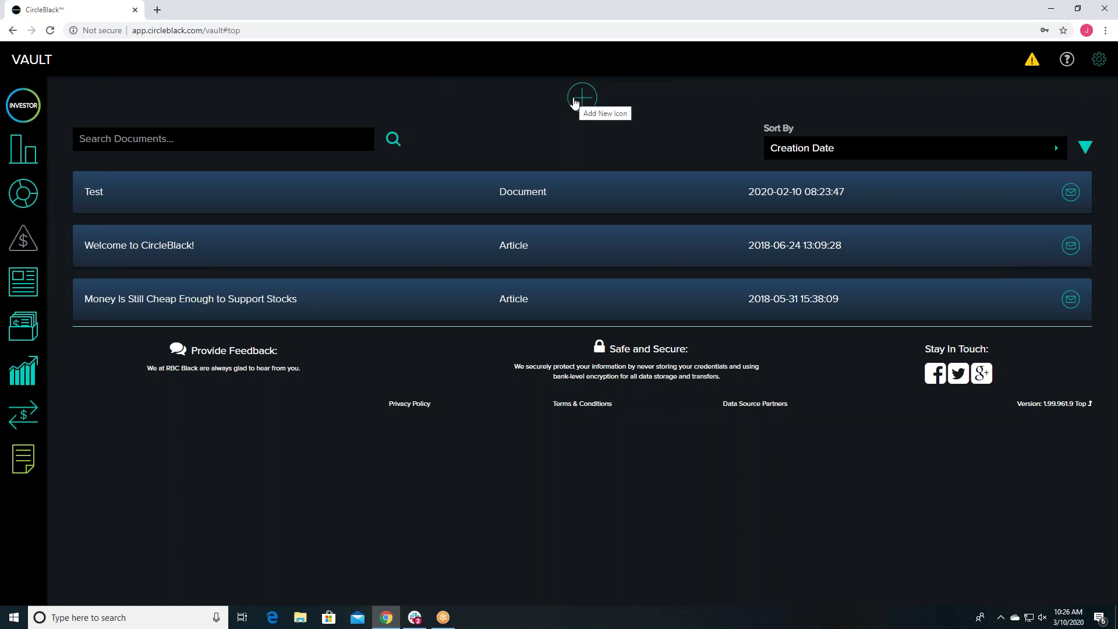
Step: Check the vault's Add Document form and the sharing details of the "Welcome to CircleBlack!" article, closing both
left_click(572, 101)
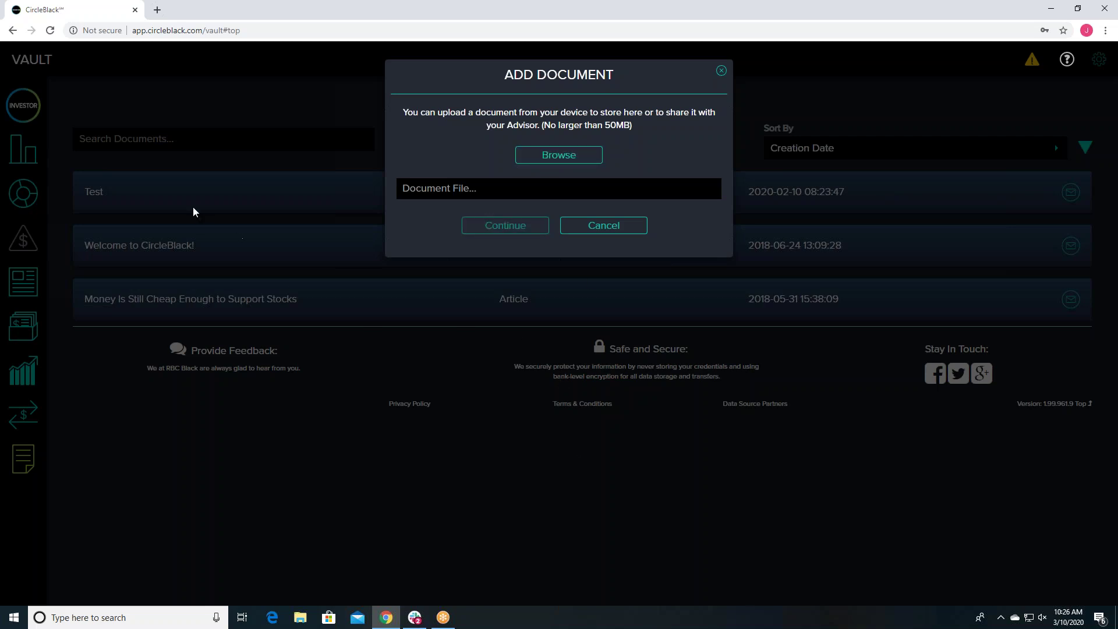
left_click(722, 71)
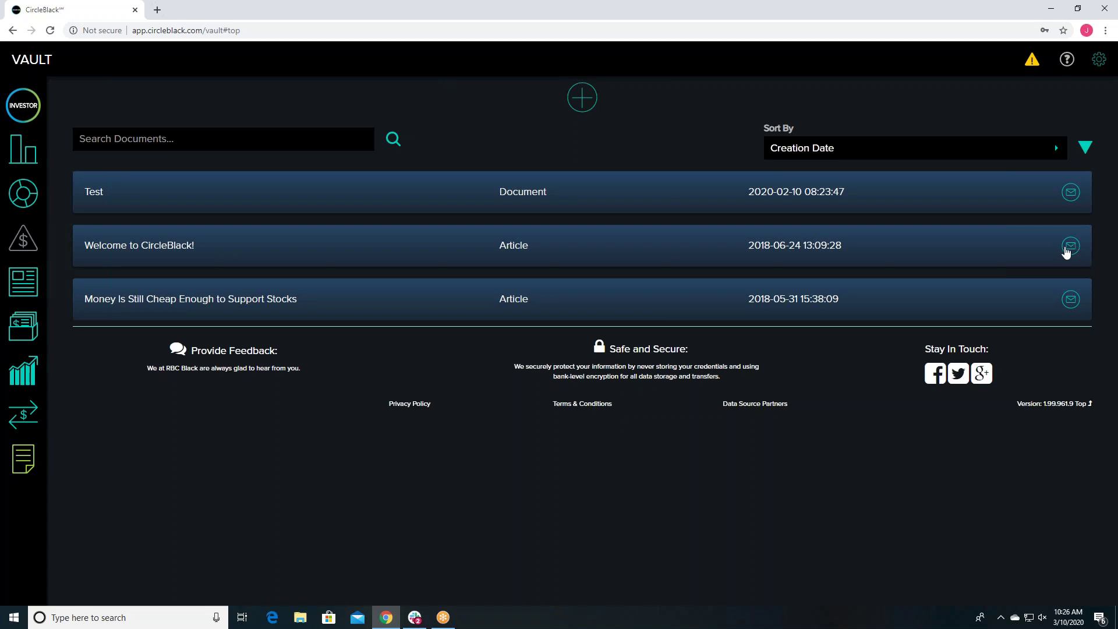
left_click(1072, 247)
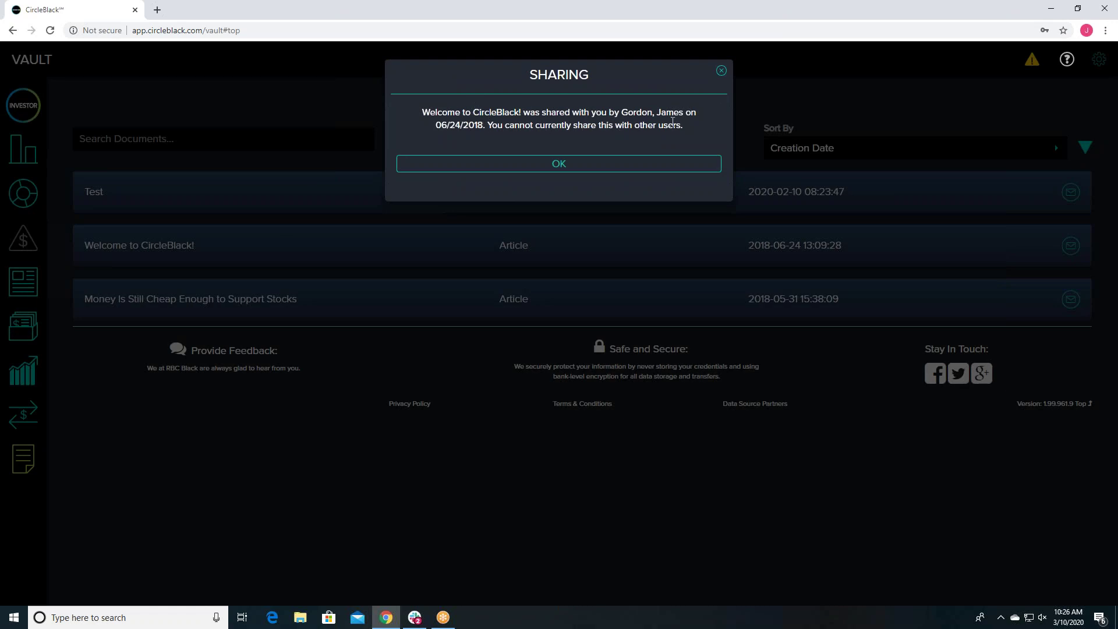
left_click(721, 71)
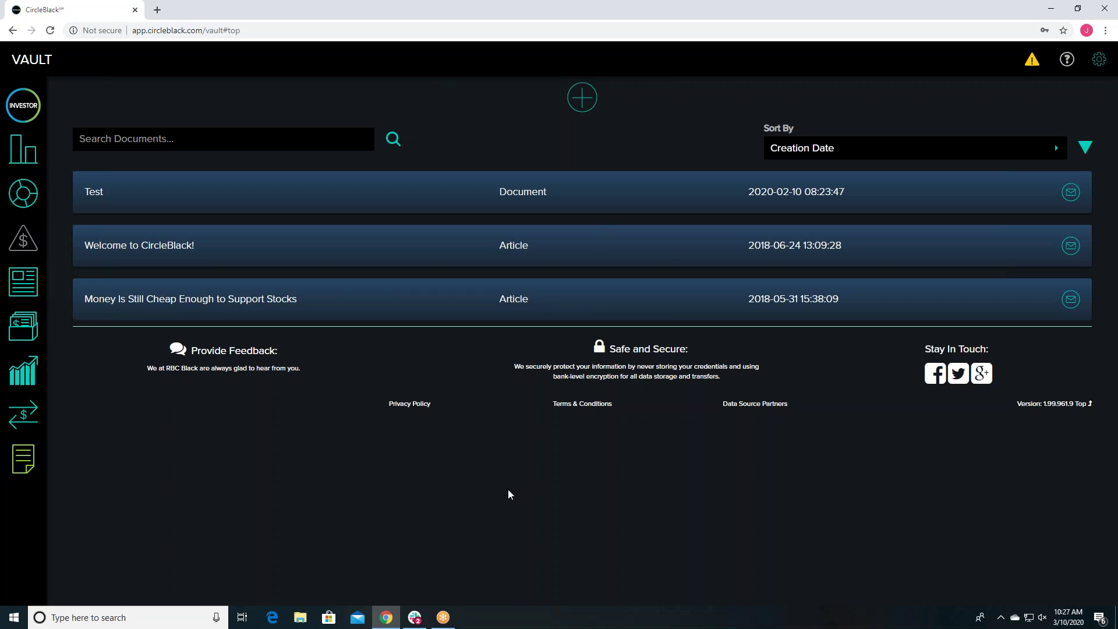
Step: Revisit the transactions, holdings and account groups pages, and return to the overview
left_click(22, 416)
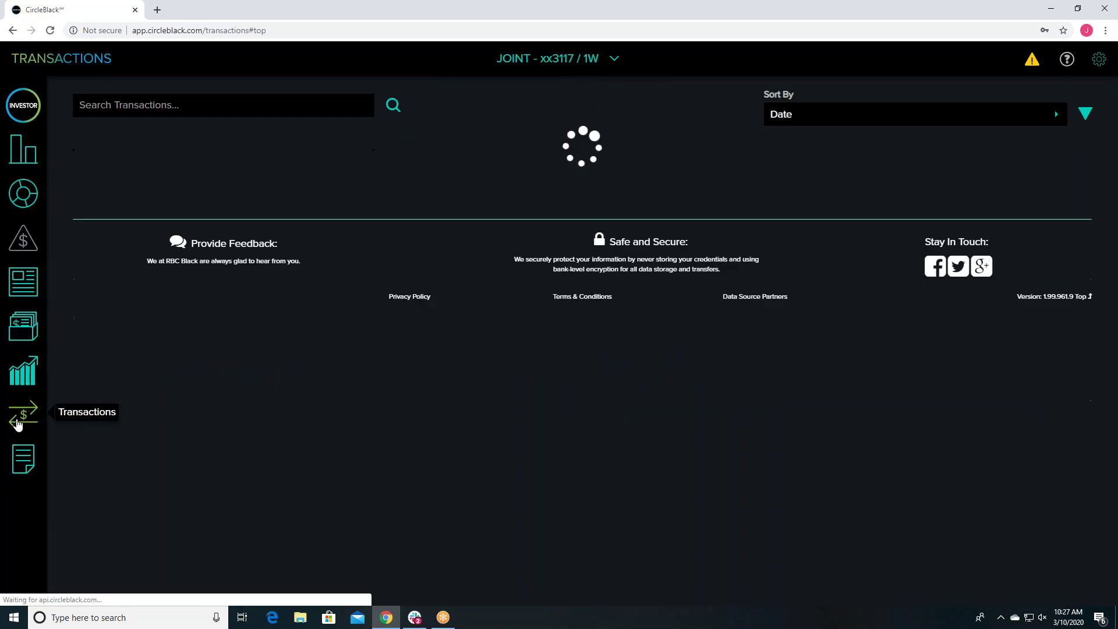
left_click(29, 368)
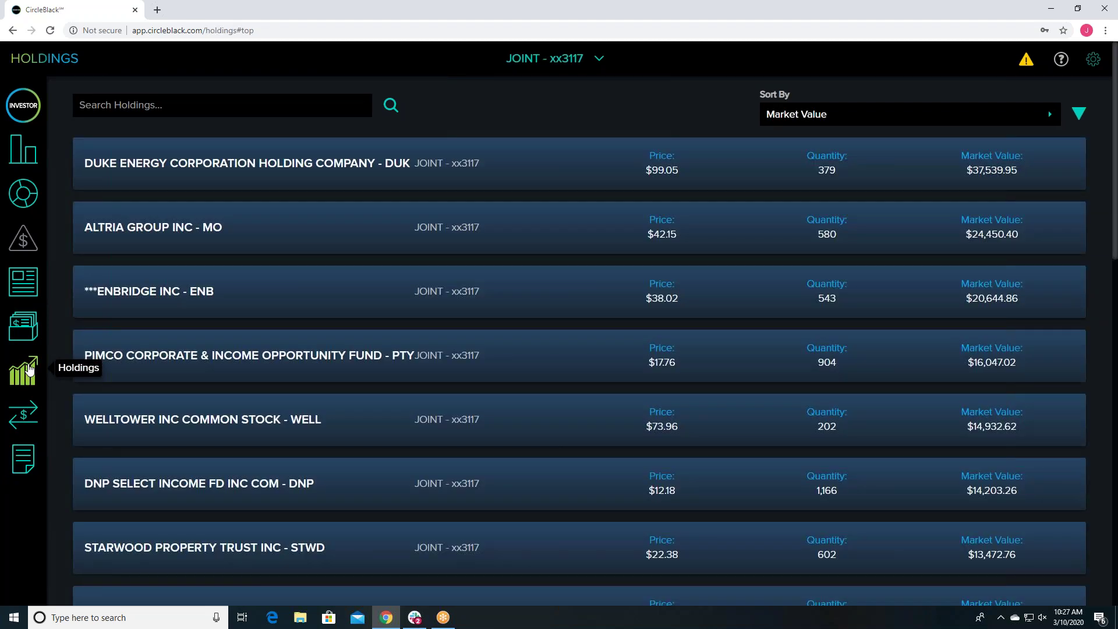
left_click(23, 325)
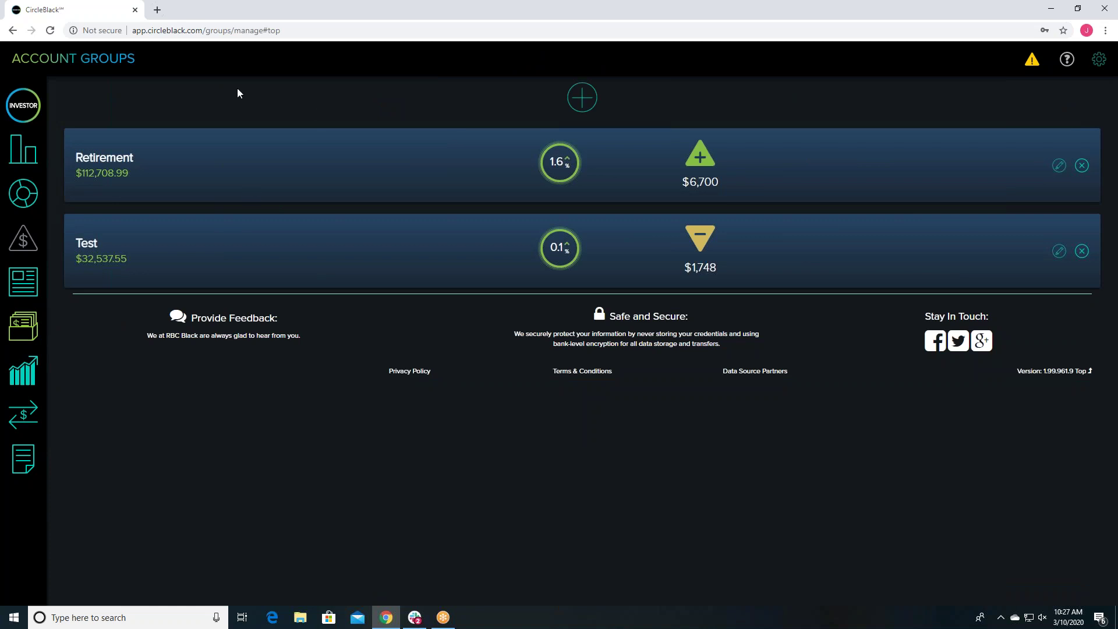
left_click(24, 109)
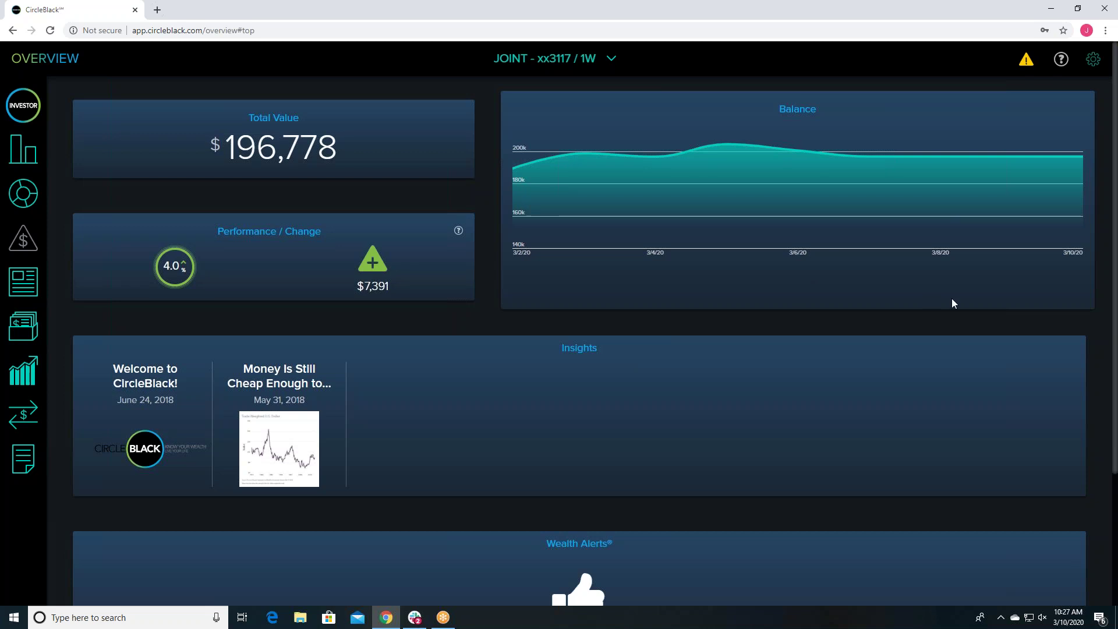
Step: View the editable profile details, and look at the Report an Issue form without submitting anything
left_click(1096, 61)
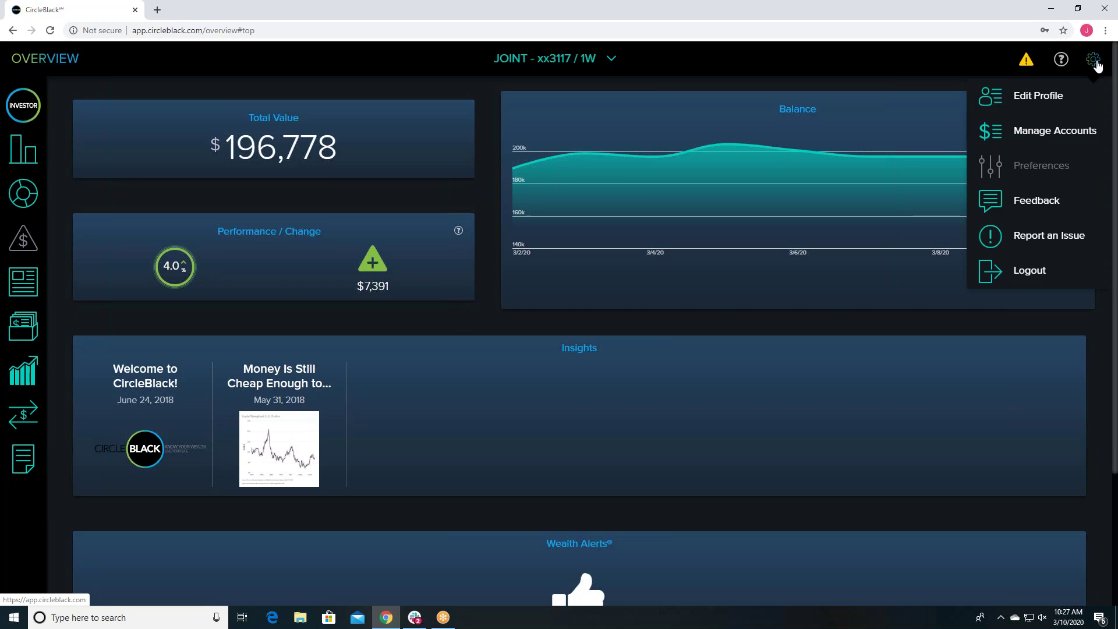
left_click(1040, 100)
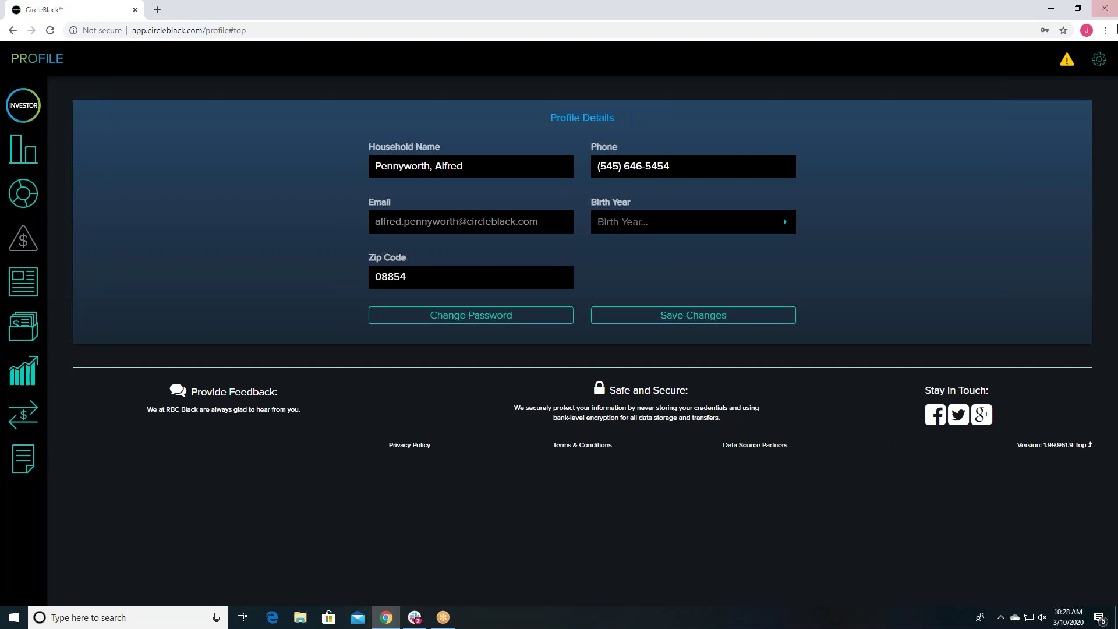
left_click(1096, 65)
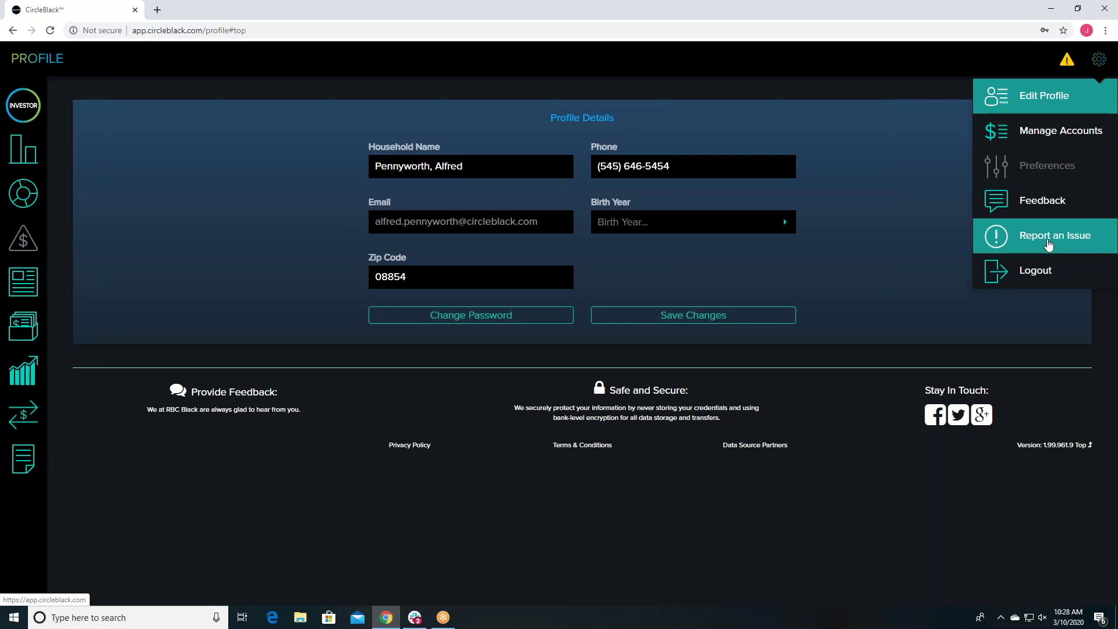
left_click(1050, 245)
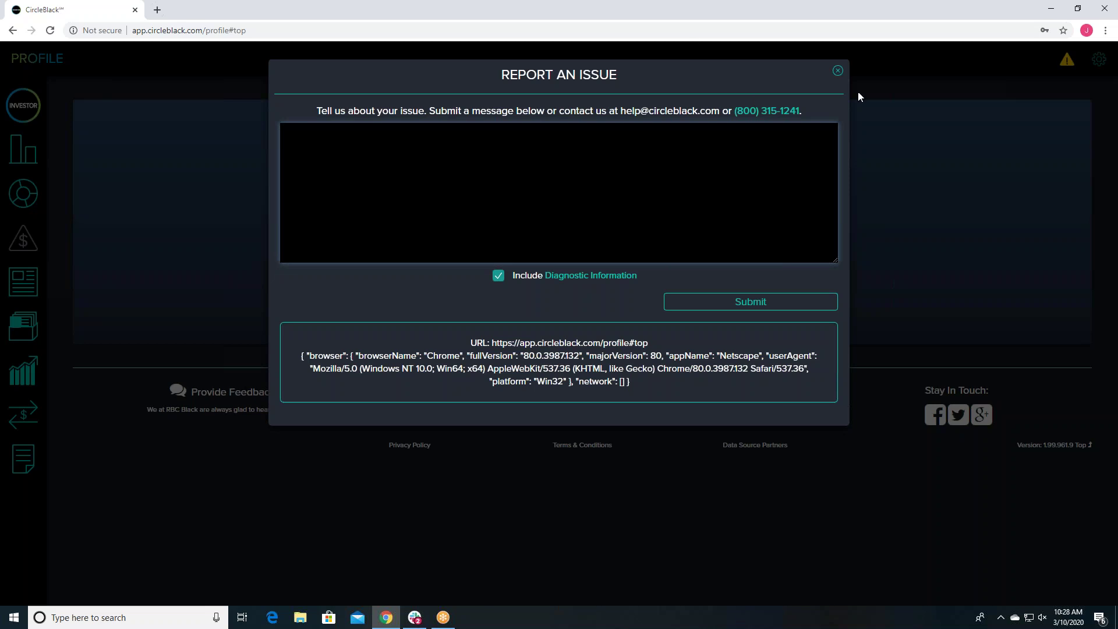
left_click(839, 72)
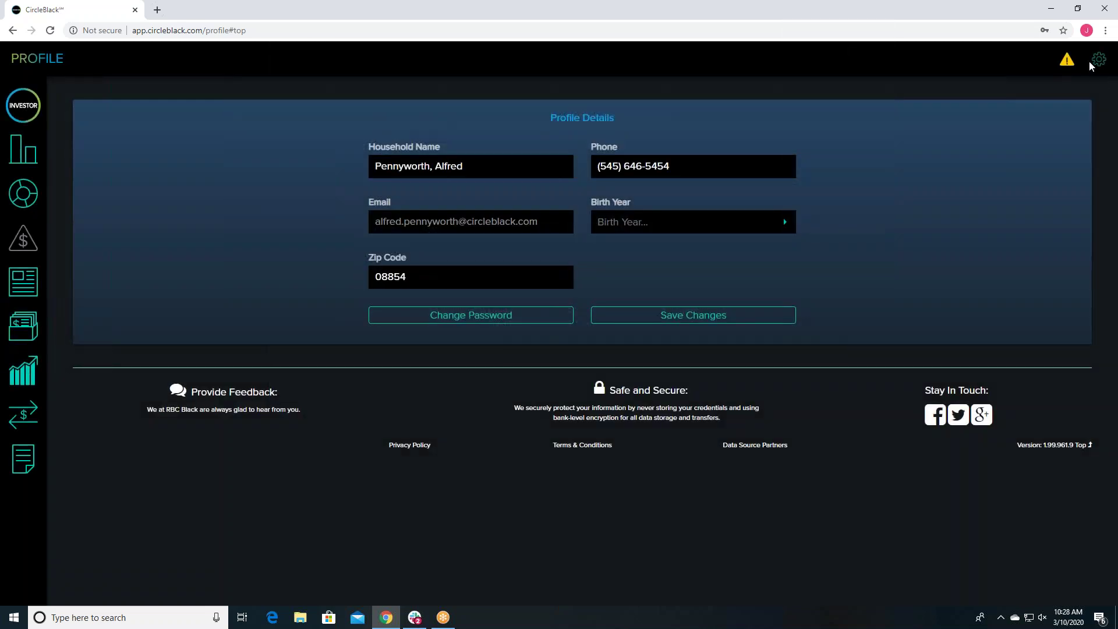
Step: Open Manage Accounts and review all the linked institutions and their accounts
left_click(1099, 59)
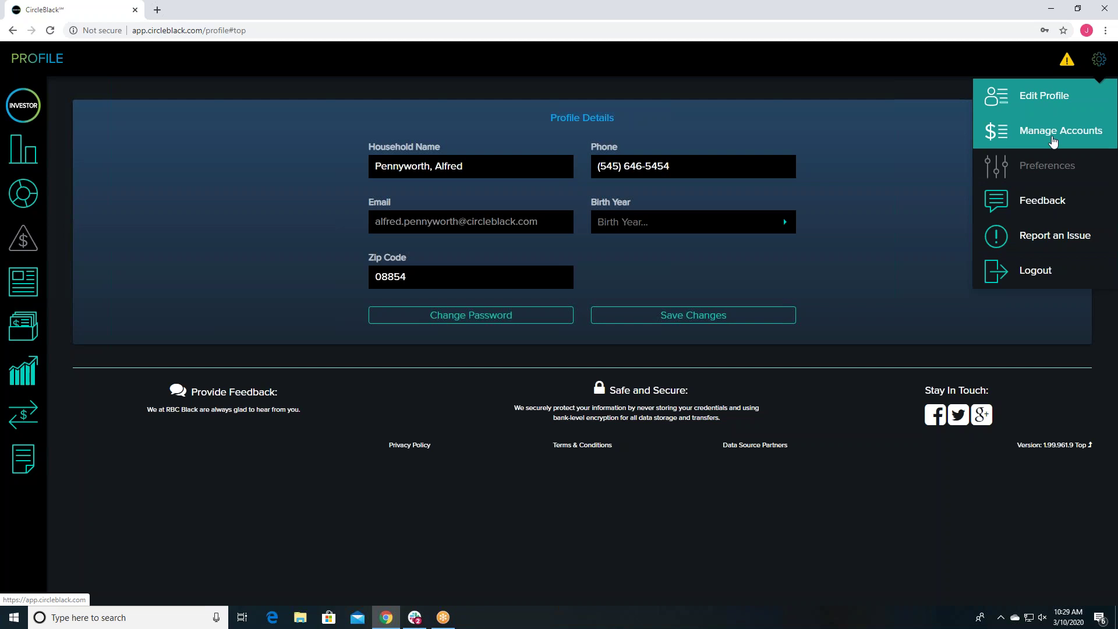
left_click(1054, 142)
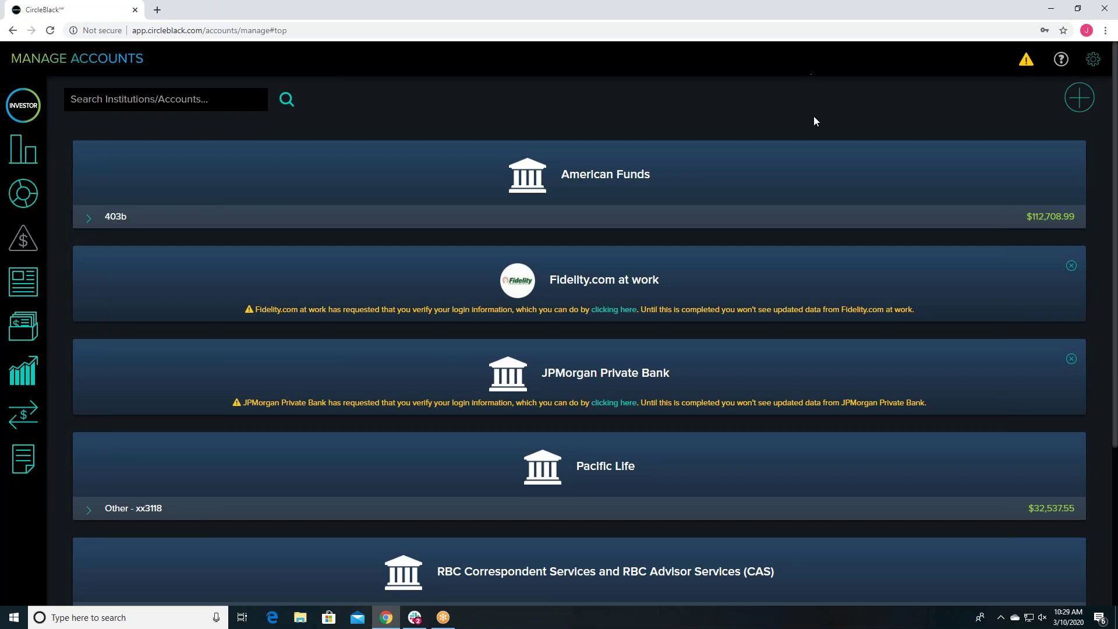
scroll(814, 117, "down", 1)
scroll(814, 117, "down", 2)
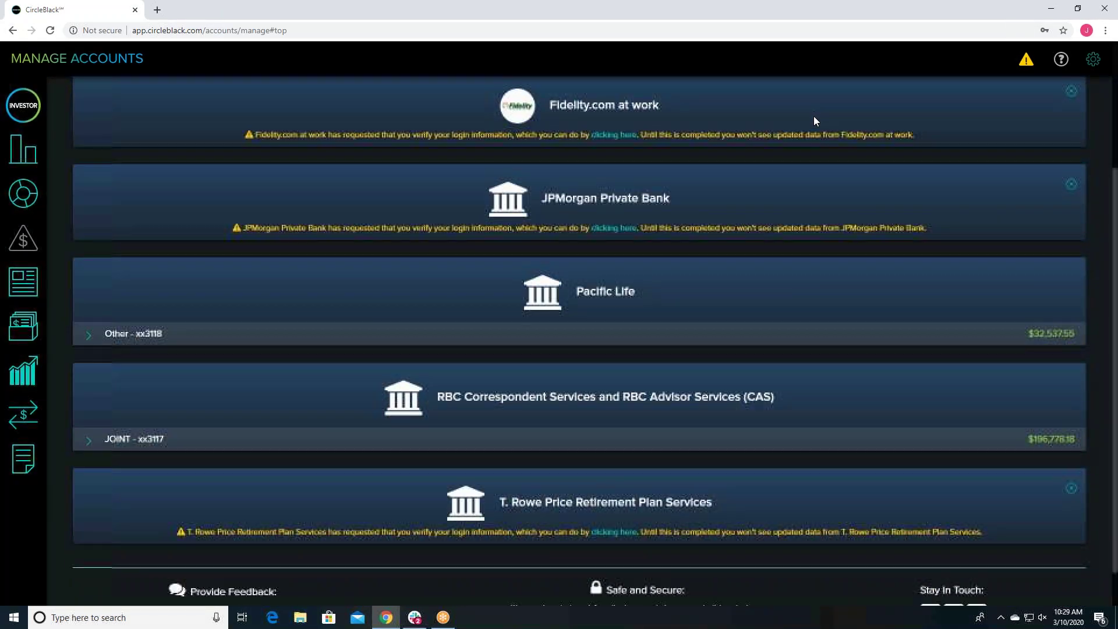
scroll(813, 116, "down", 1)
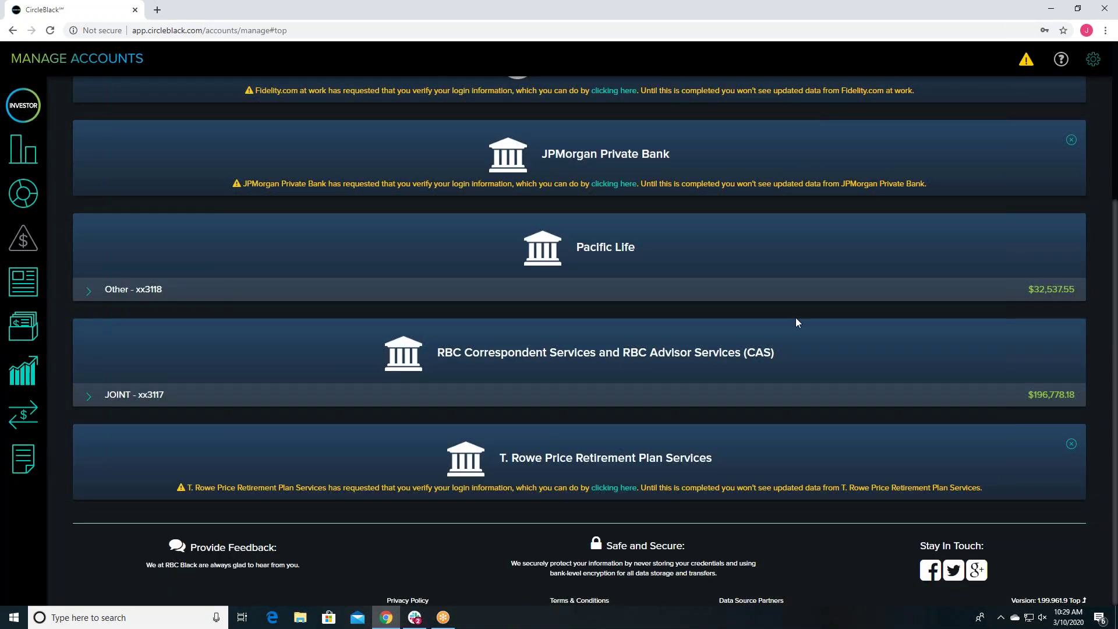
scroll(797, 327, "up", 2)
scroll(796, 327, "up", 3)
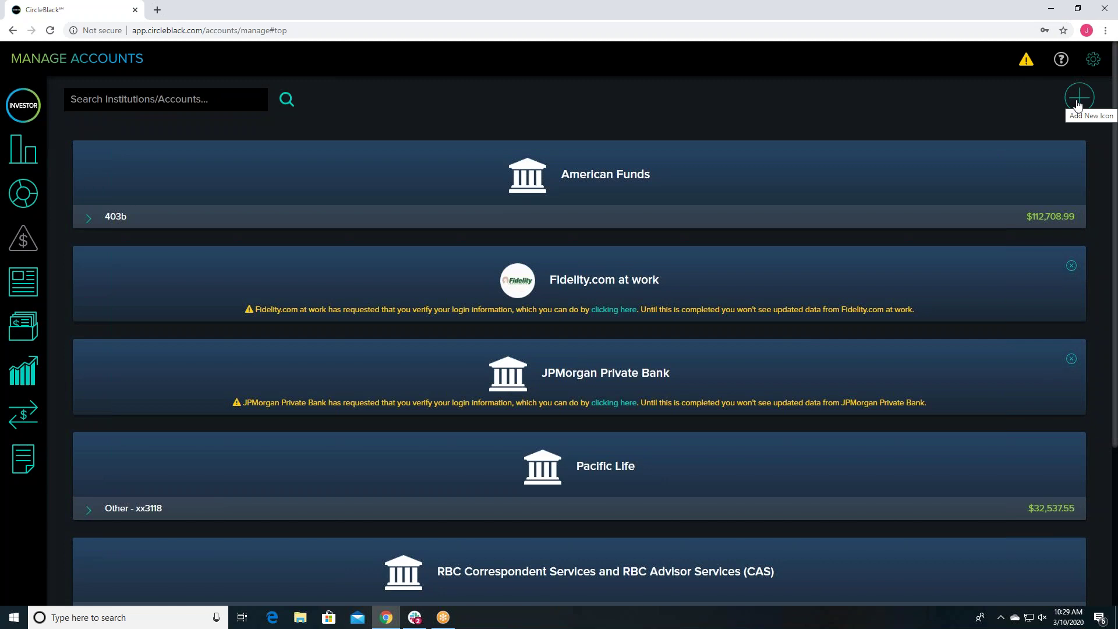
Step: Start adding a new retirement account and search the institutions for "fidelity"
left_click(1078, 104)
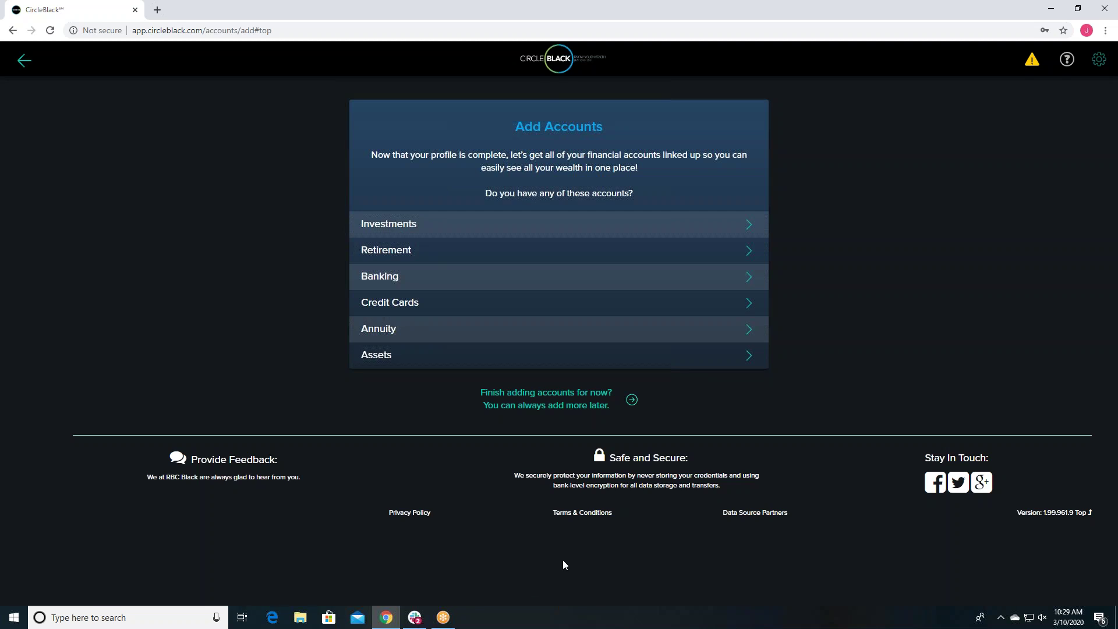
left_click(437, 256)
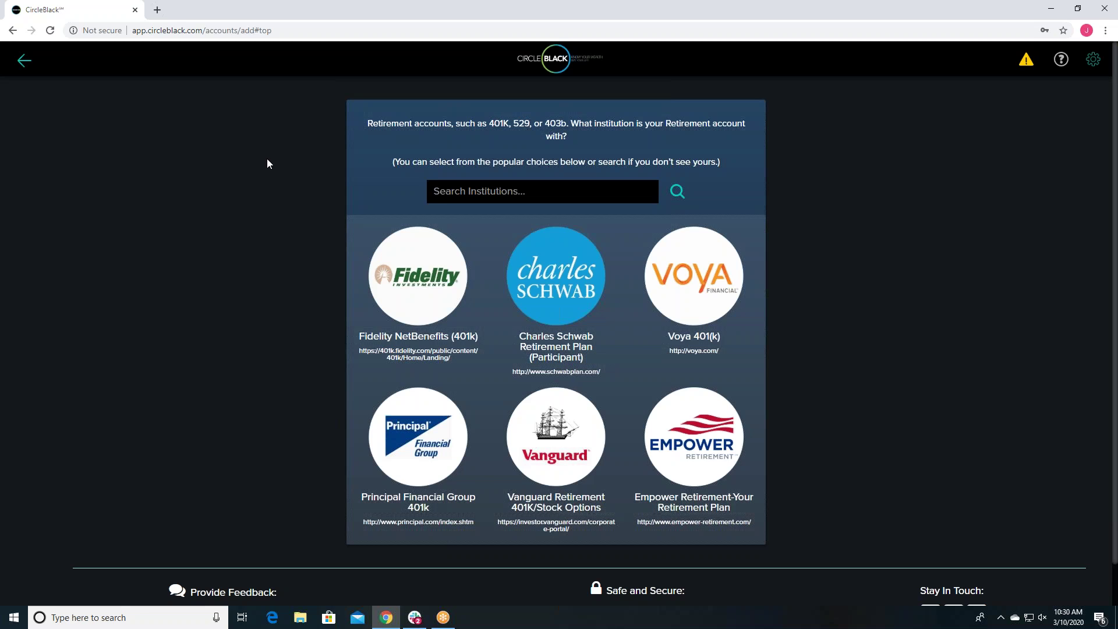
left_click(452, 194)
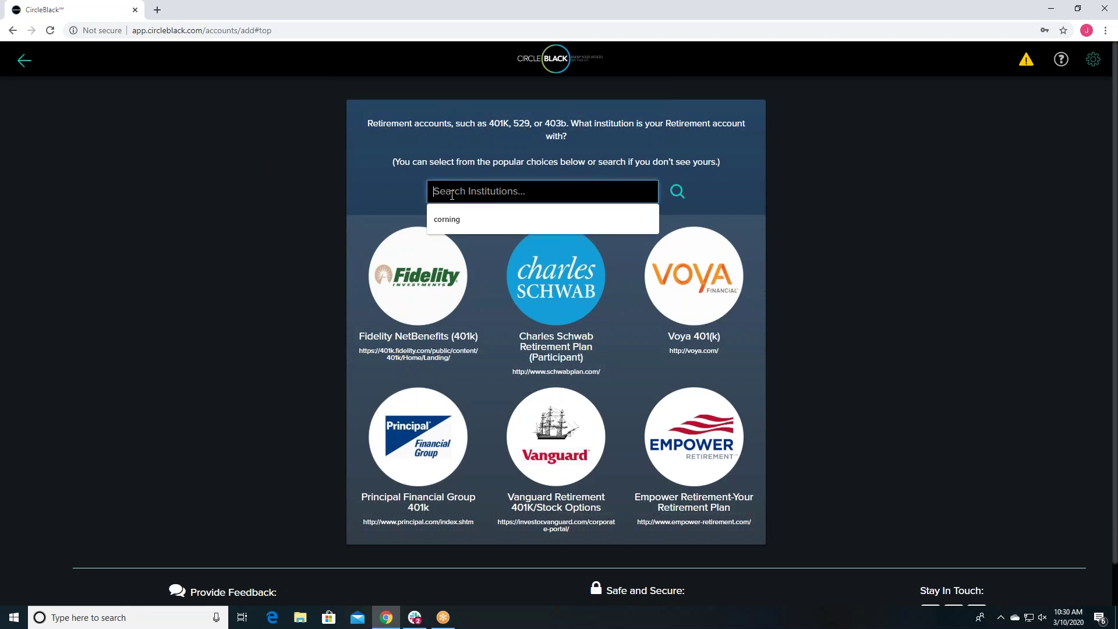
type("idelity")
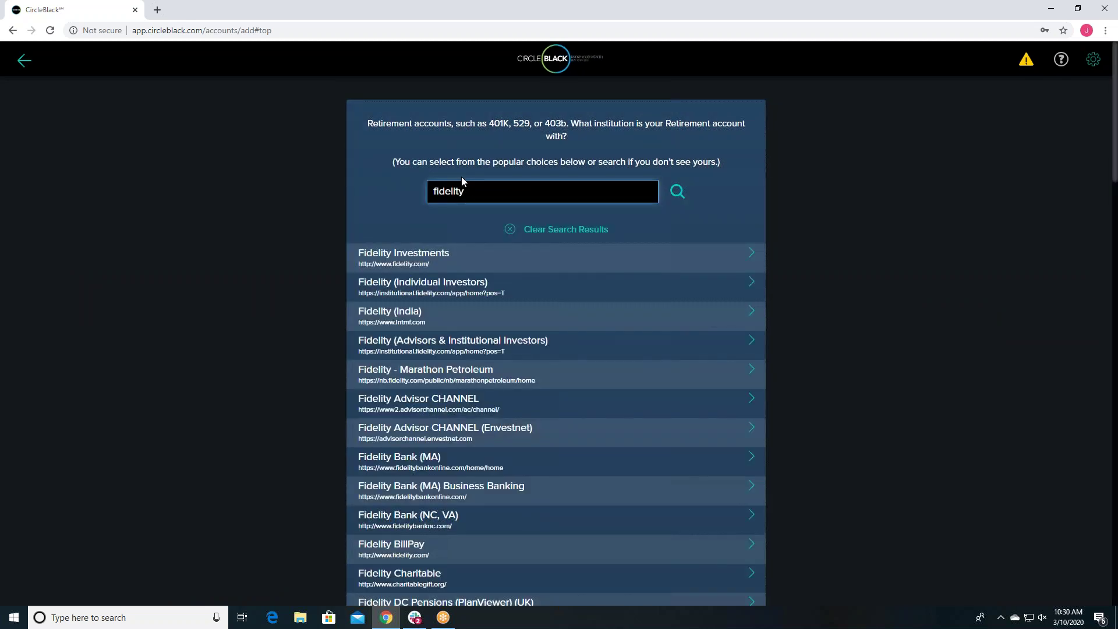
Step: Browse the matching institutions and open the login form for Fidelity Investments
scroll(405, 326, "down", 2)
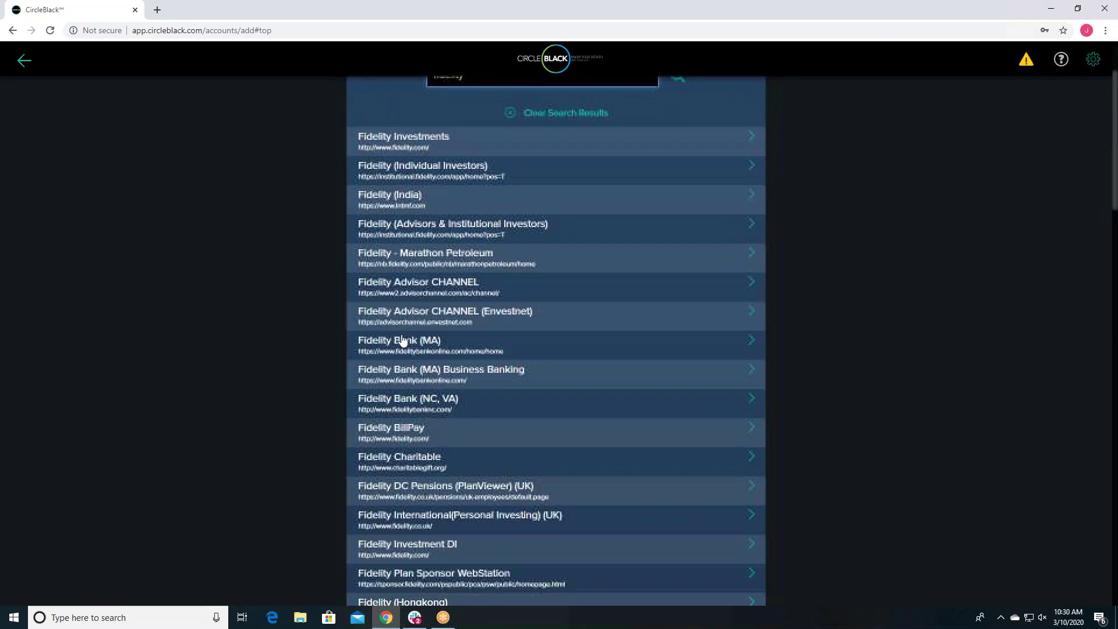
scroll(443, 367, "down", 1)
scroll(396, 513, "up", 1)
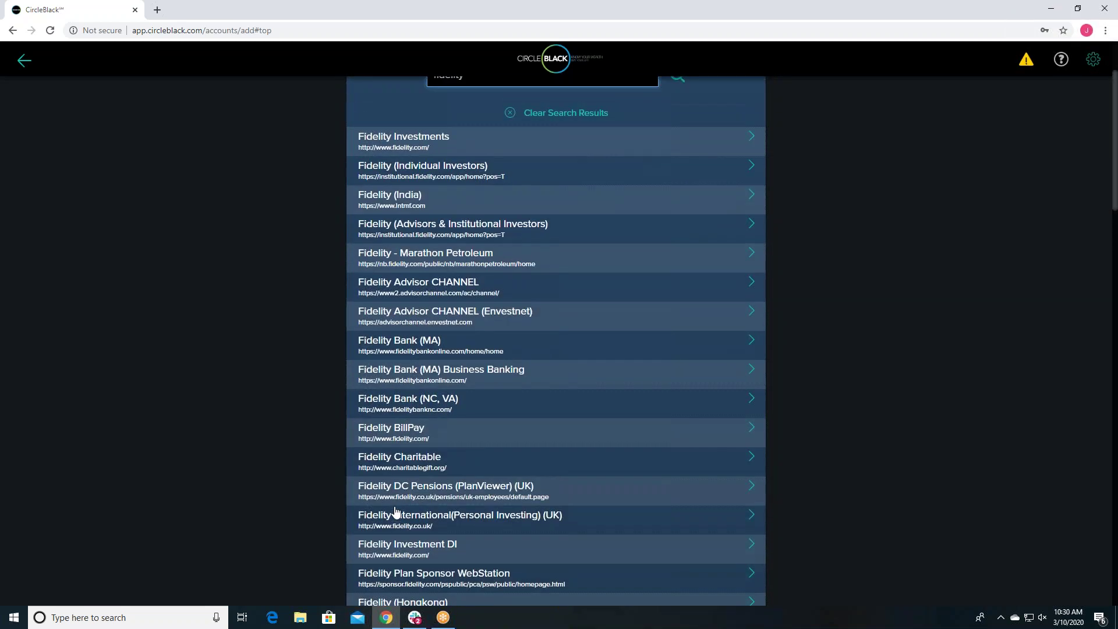
scroll(290, 539, "up", 1)
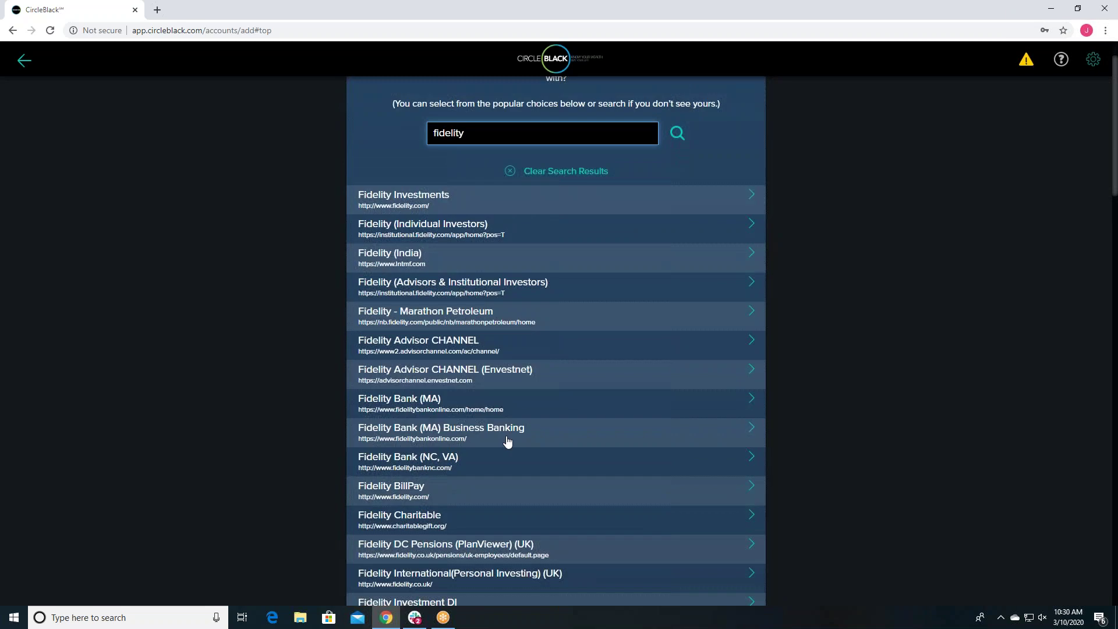
scroll(543, 466, "up", 1)
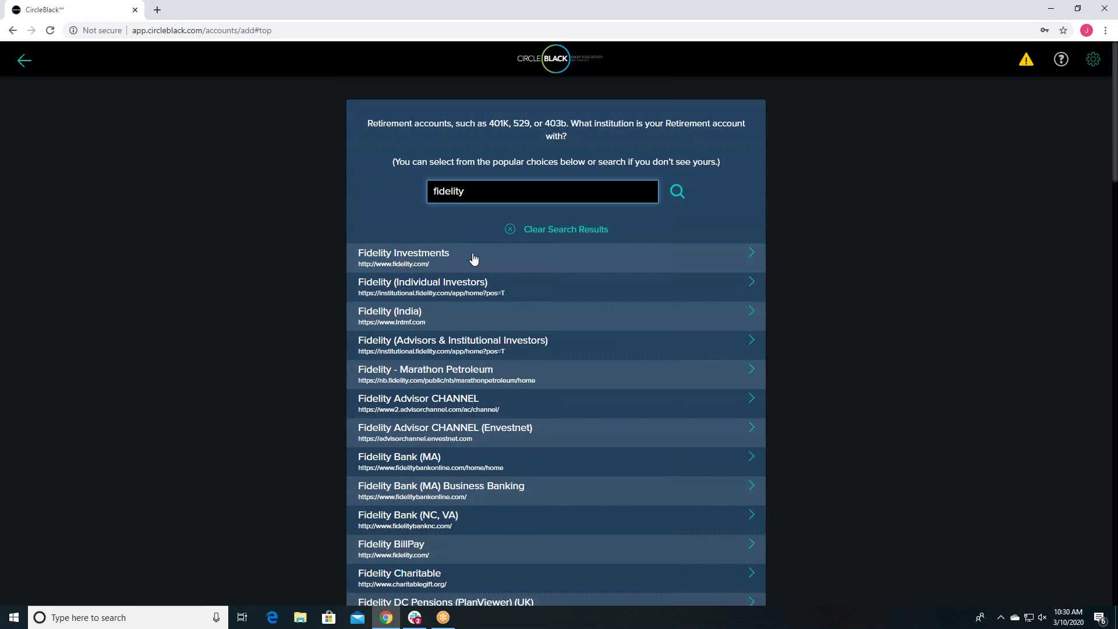
left_click(447, 266)
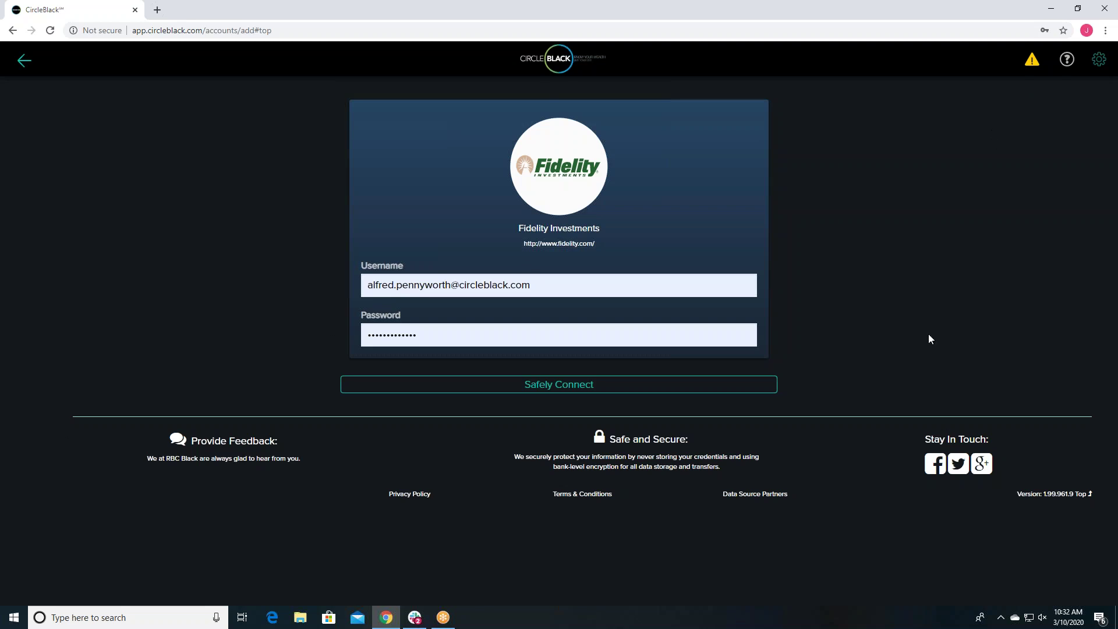
Step: Follow the account issue alert to Manage Accounts and examine the institutions needing login verification
left_click(1033, 68)
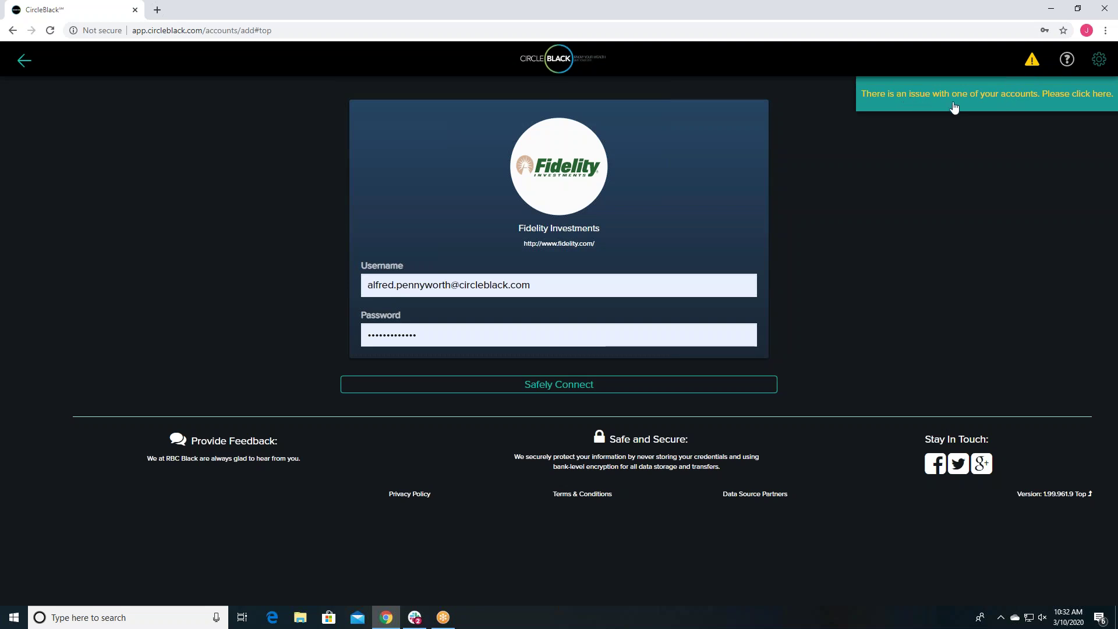
left_click(1079, 98)
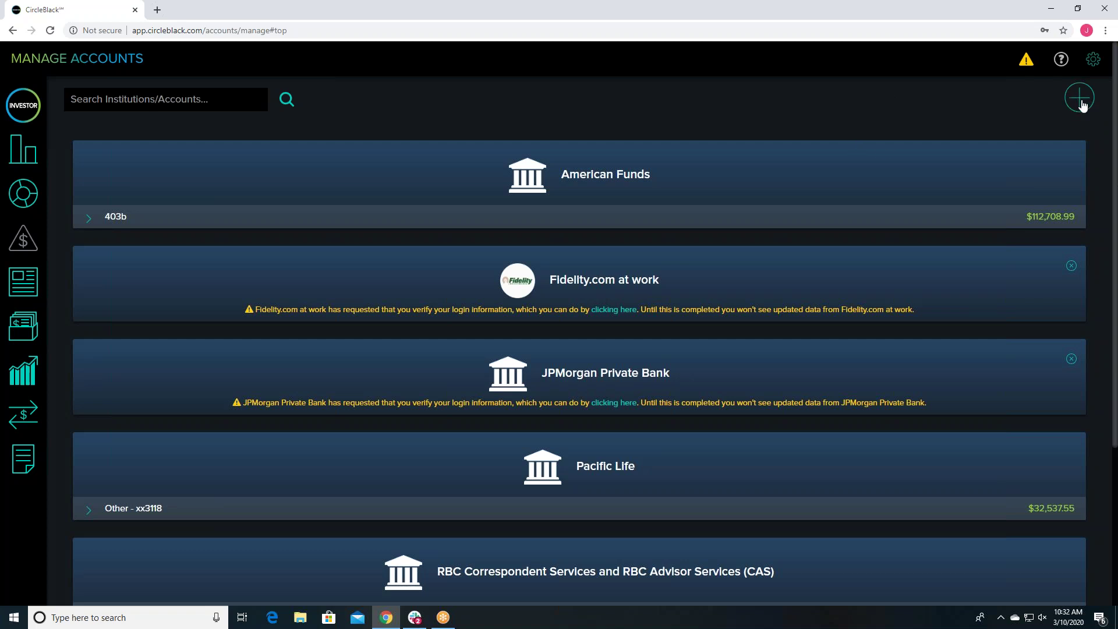
scroll(728, 284, "down", 1)
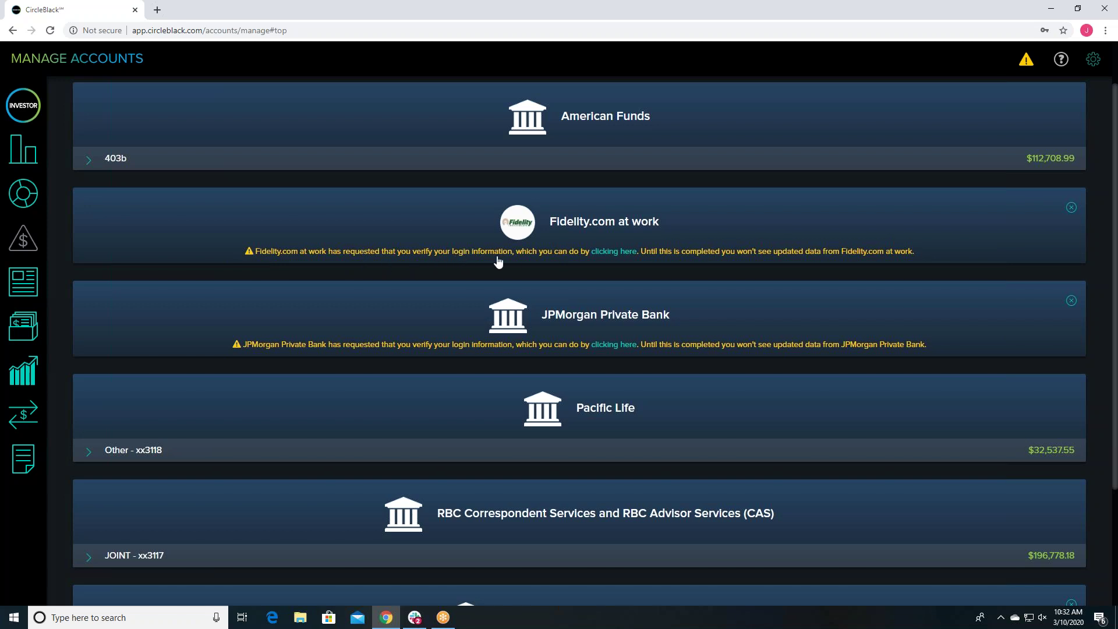
Step: View the login verification form for Fidelity.com at work, and return to the overview without connecting
left_click(613, 256)
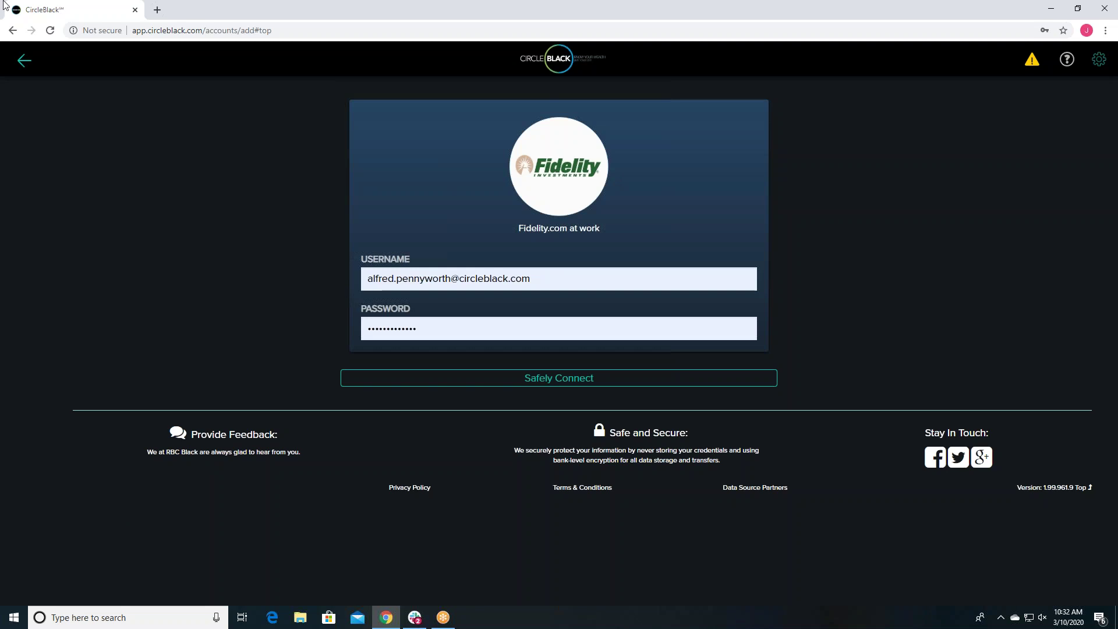
left_click(21, 62)
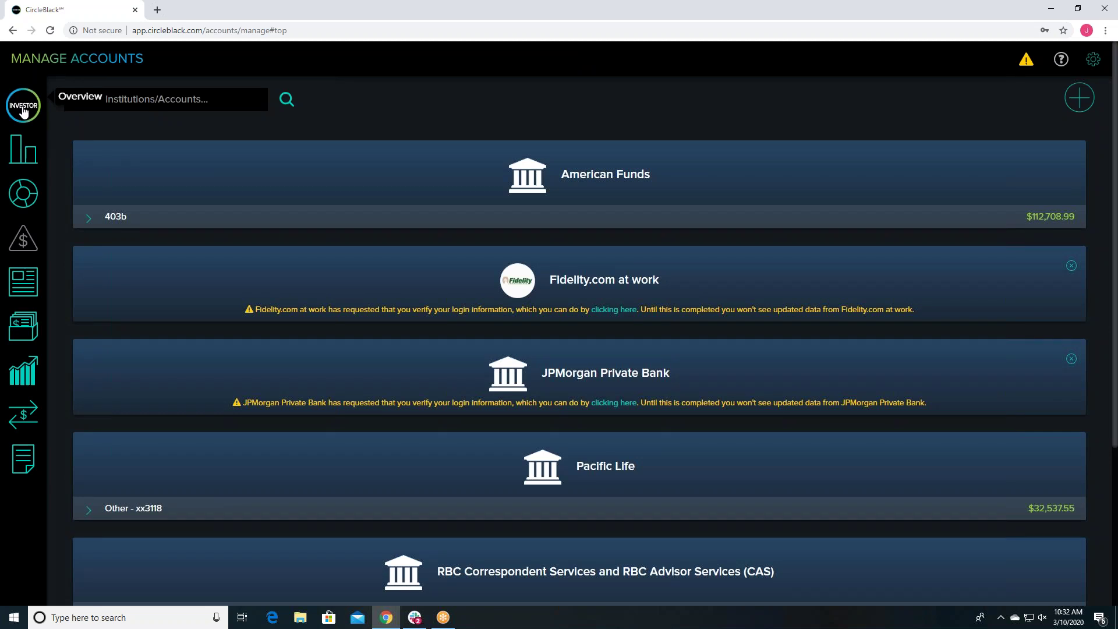
left_click(24, 111)
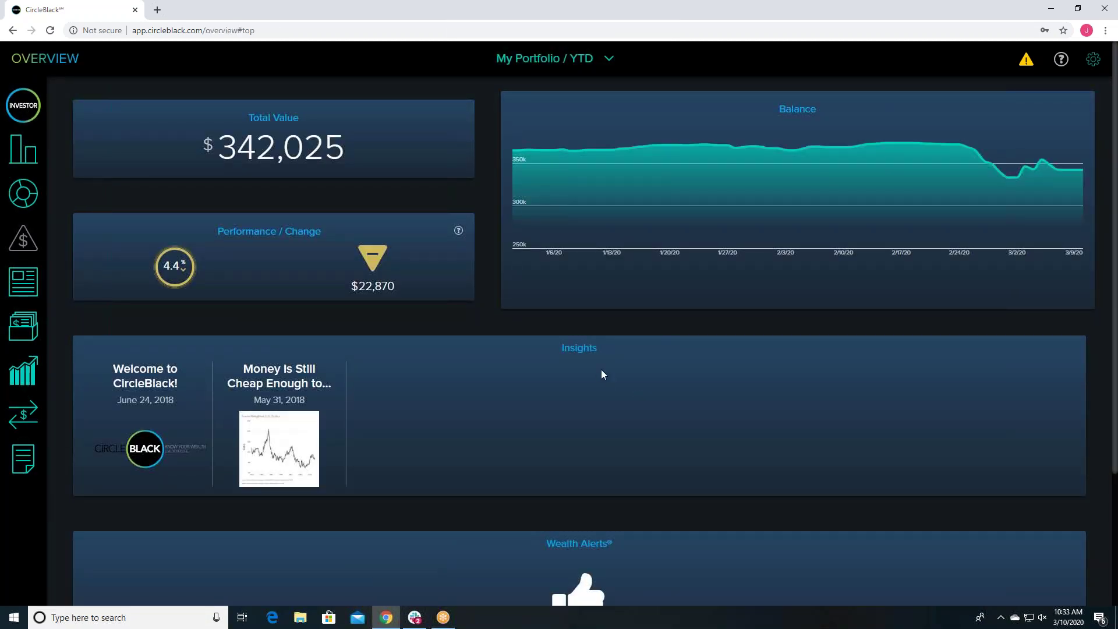